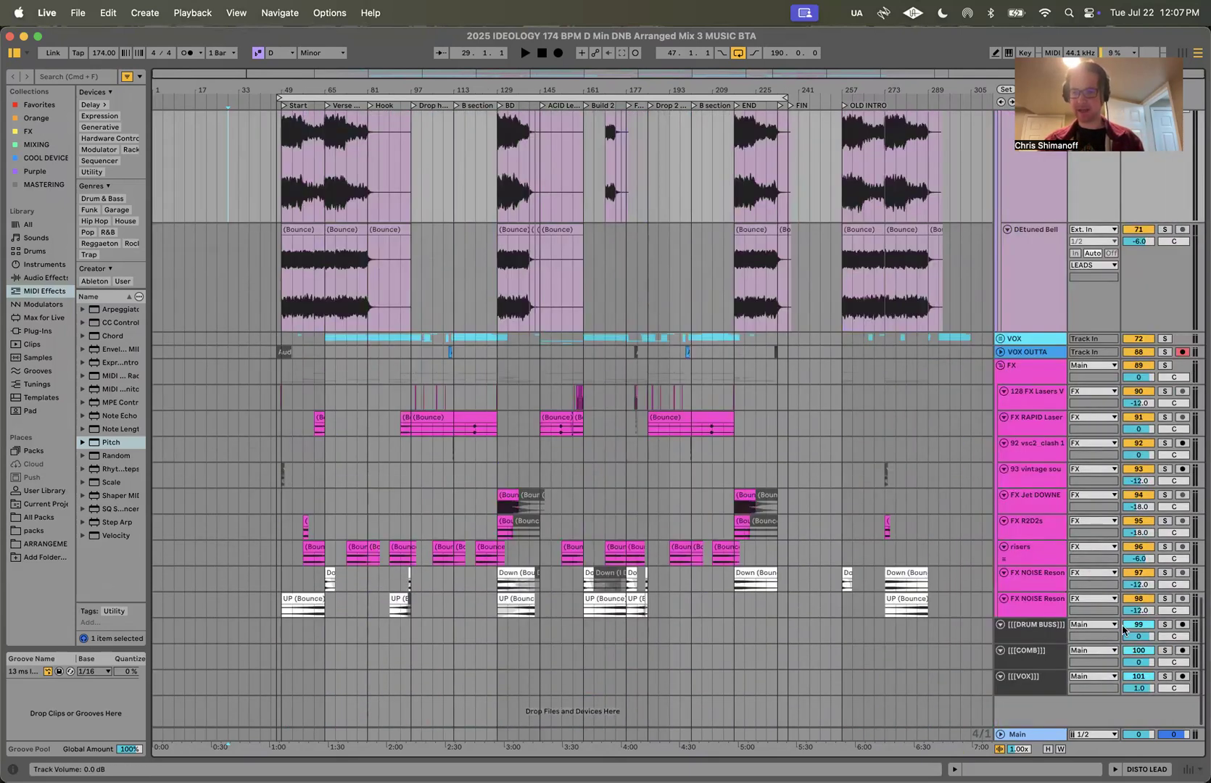
# Loop the Hook section at bars 81 to 97, and shift the 16-bar loop onward to the drop at bars 97 to 113
pyautogui.scroll(20, 797, 570)
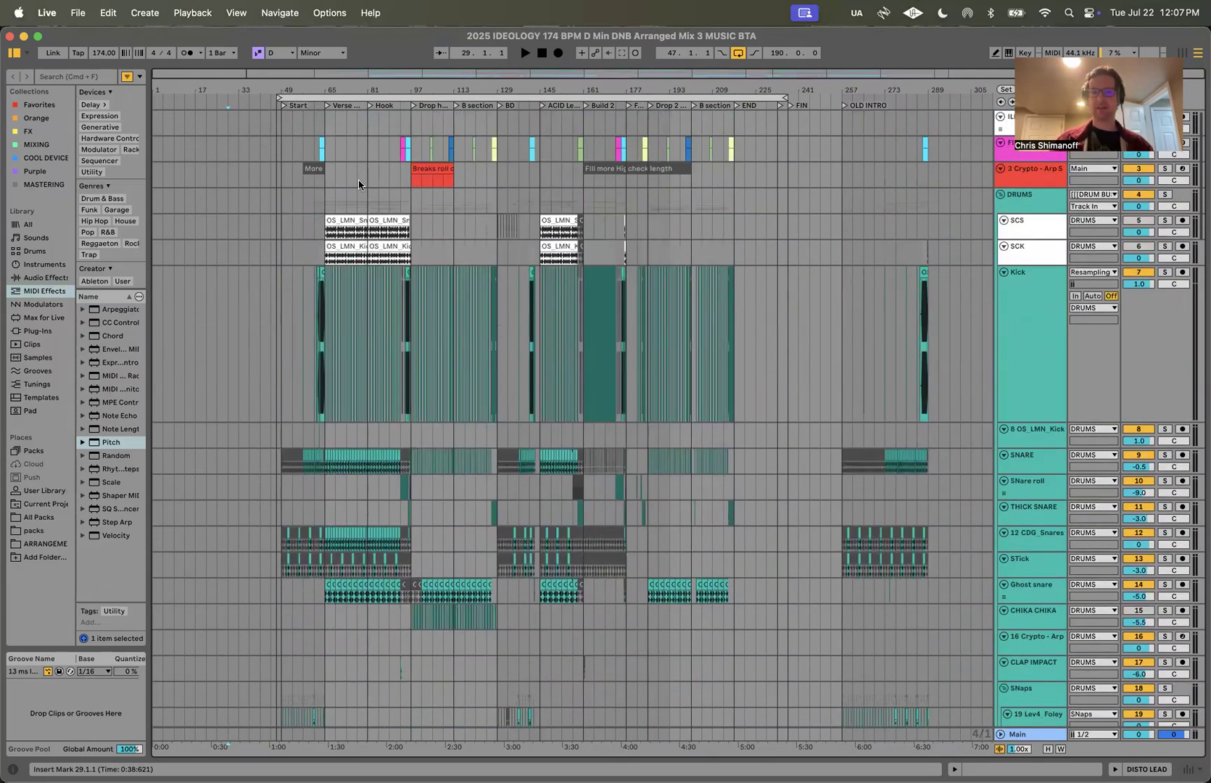
pyautogui.moveTo(368, 198); pyautogui.dragTo(407, 207)
pyautogui.press('super+l')
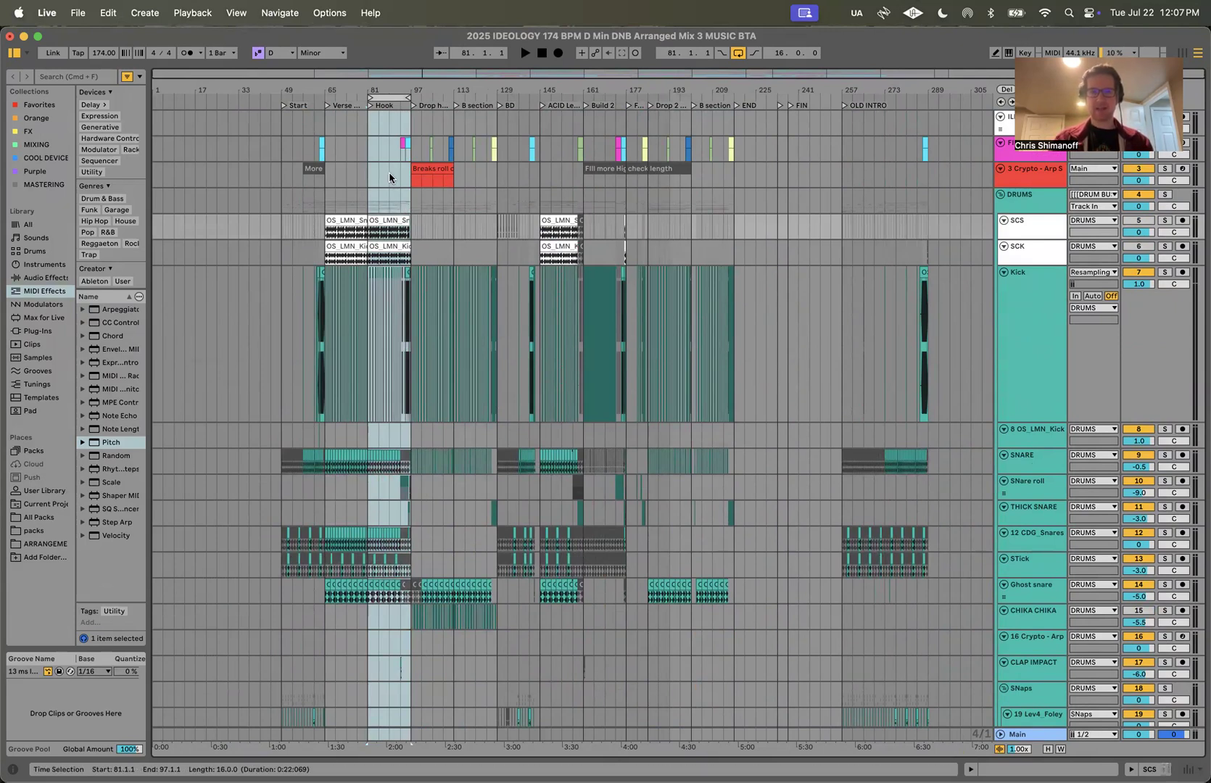
pyautogui.press('super+d')
pyautogui.press('super+l')
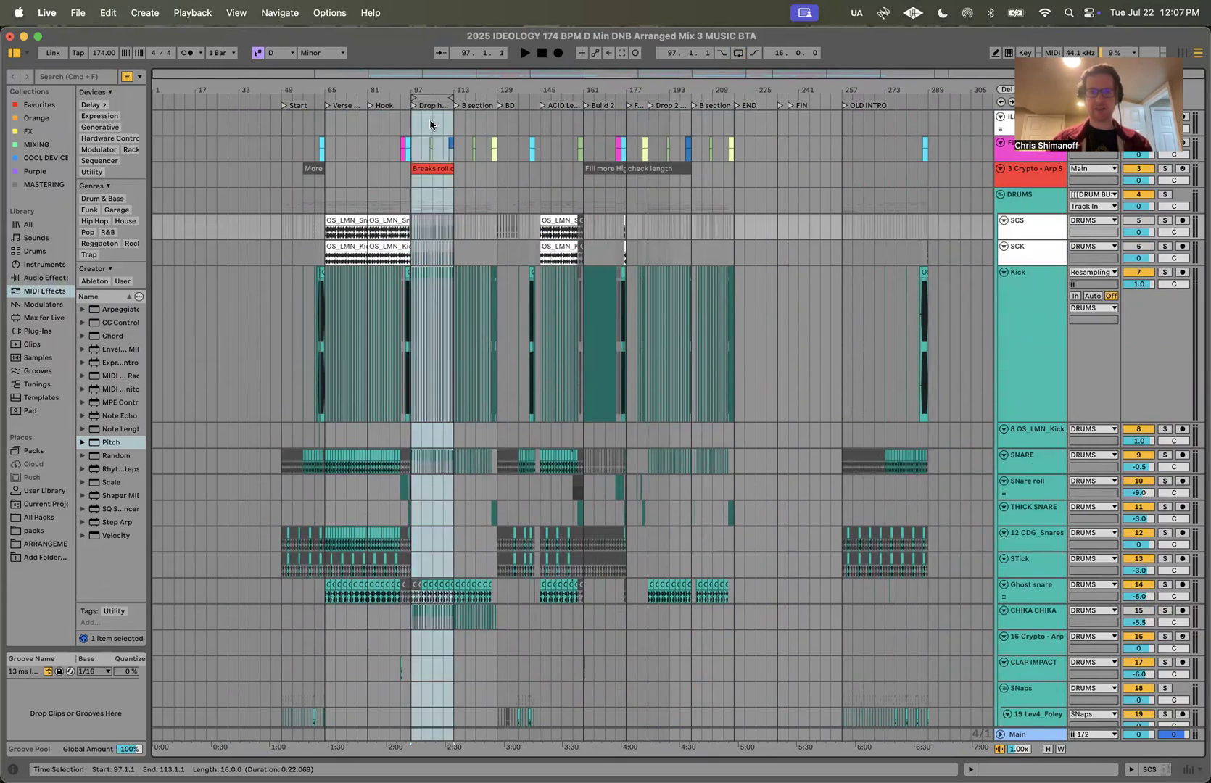
# Try to move the drop section at bars 97 to 113 to bar 241, and undo the move
pyautogui.moveTo(428, 171); pyautogui.dragTo(815, 161)
pyautogui.press('super+z')
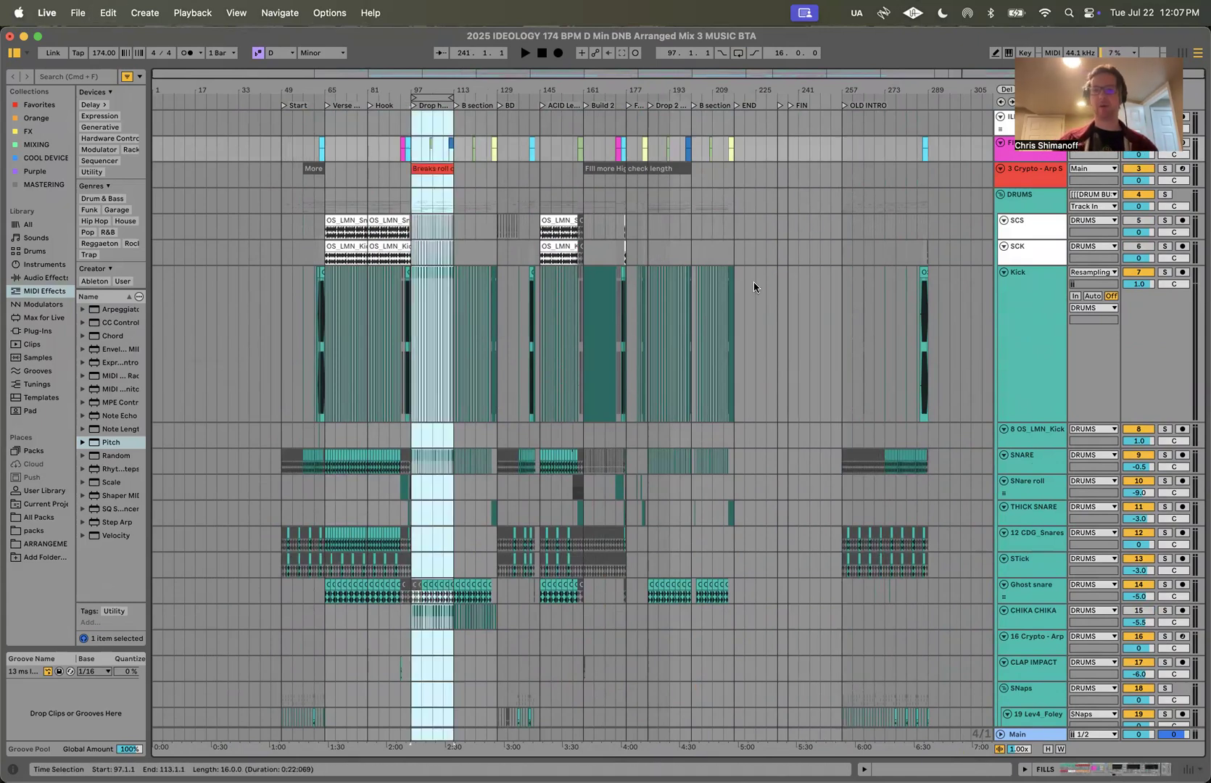
# Select all tracks from FILLS down to [[[VOX]]] and fold them
pyautogui.click(1023, 198)
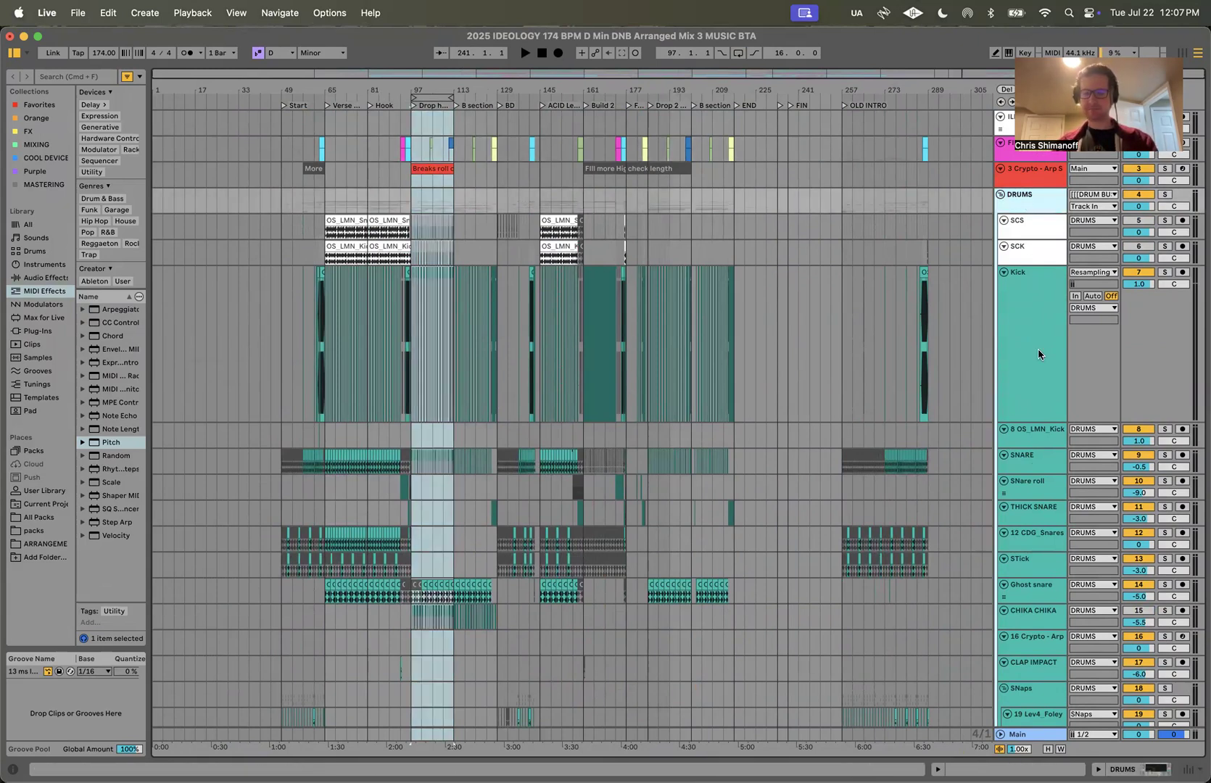
pyautogui.scroll(-15, 1038, 354)
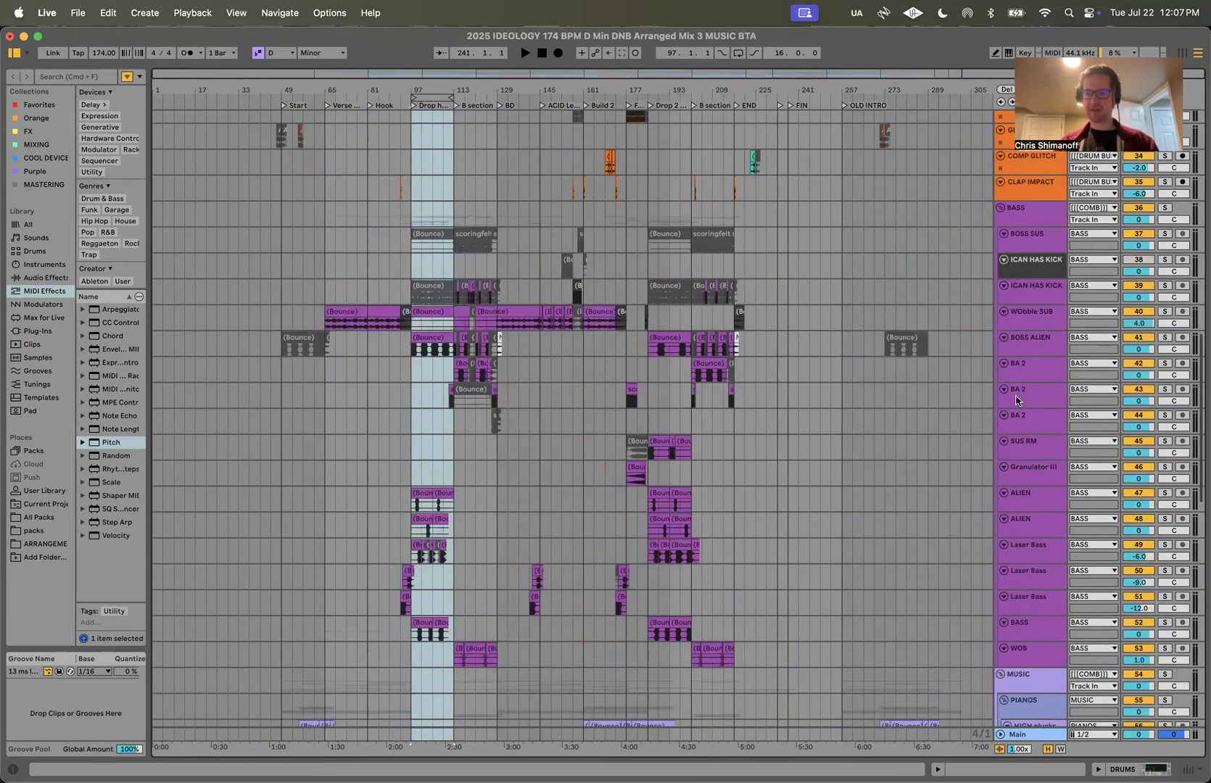
pyautogui.scroll(-10, 1013, 388)
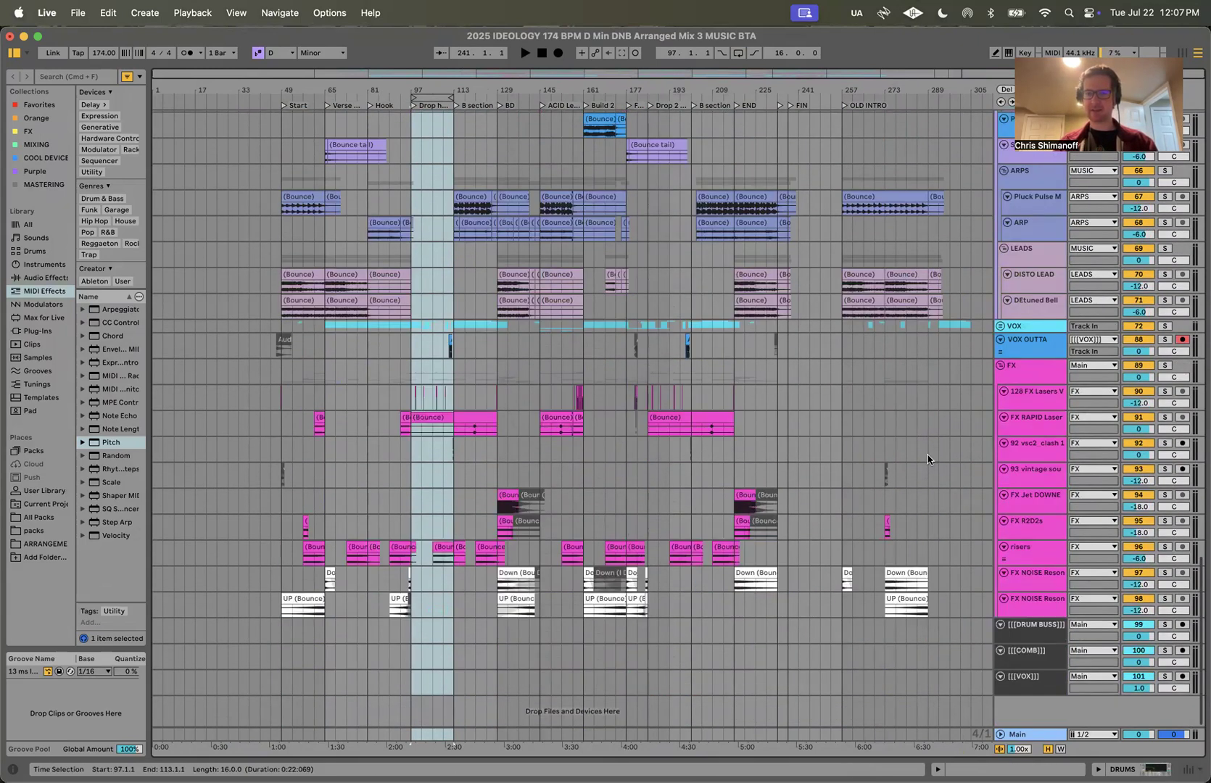
pyautogui.click(1034, 685)
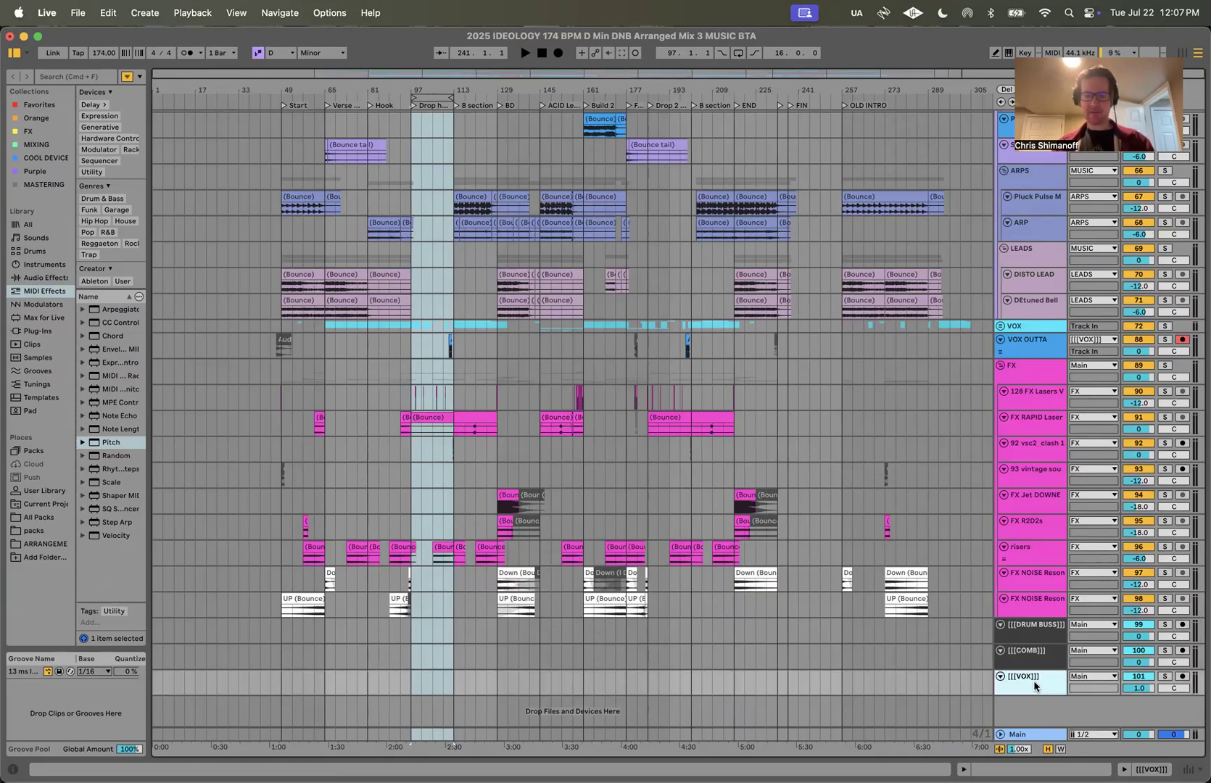
pyautogui.scroll(20, 1034, 686)
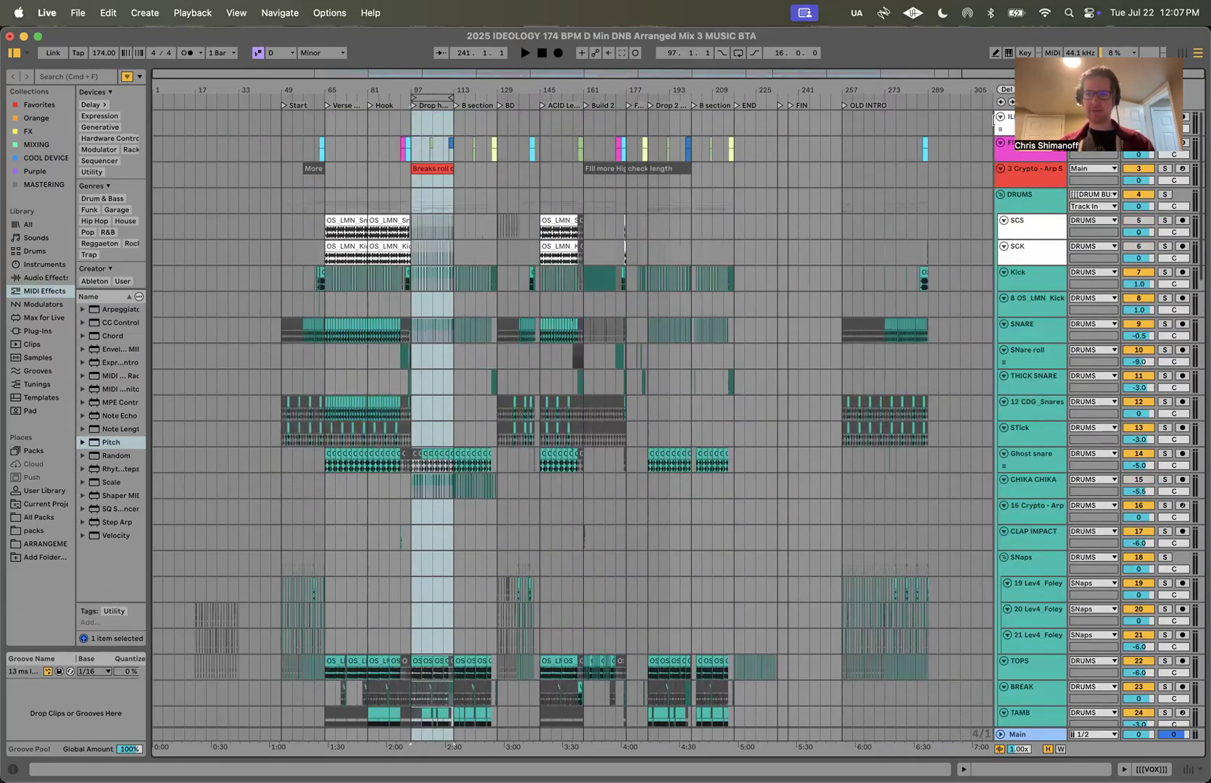
pyautogui.keyDown('shift'); pyautogui.click(1012, 158); pyautogui.keyUp('shift')
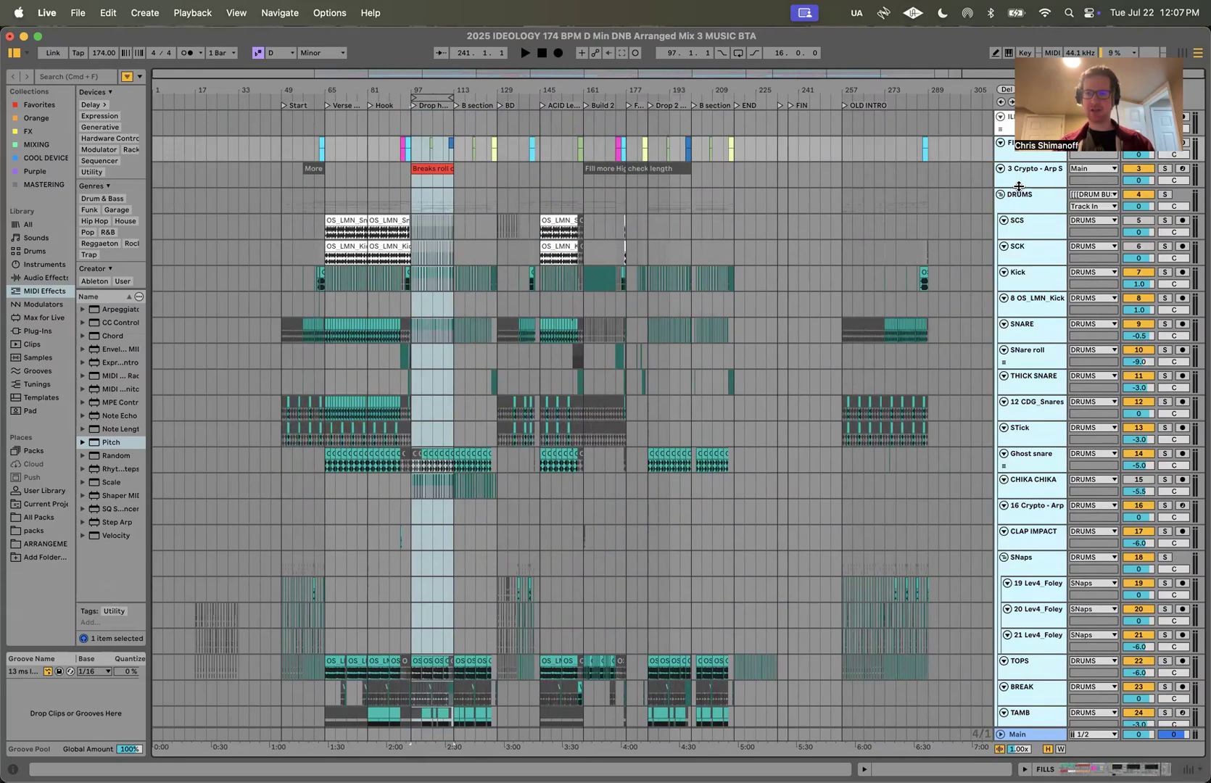
pyautogui.press('u')
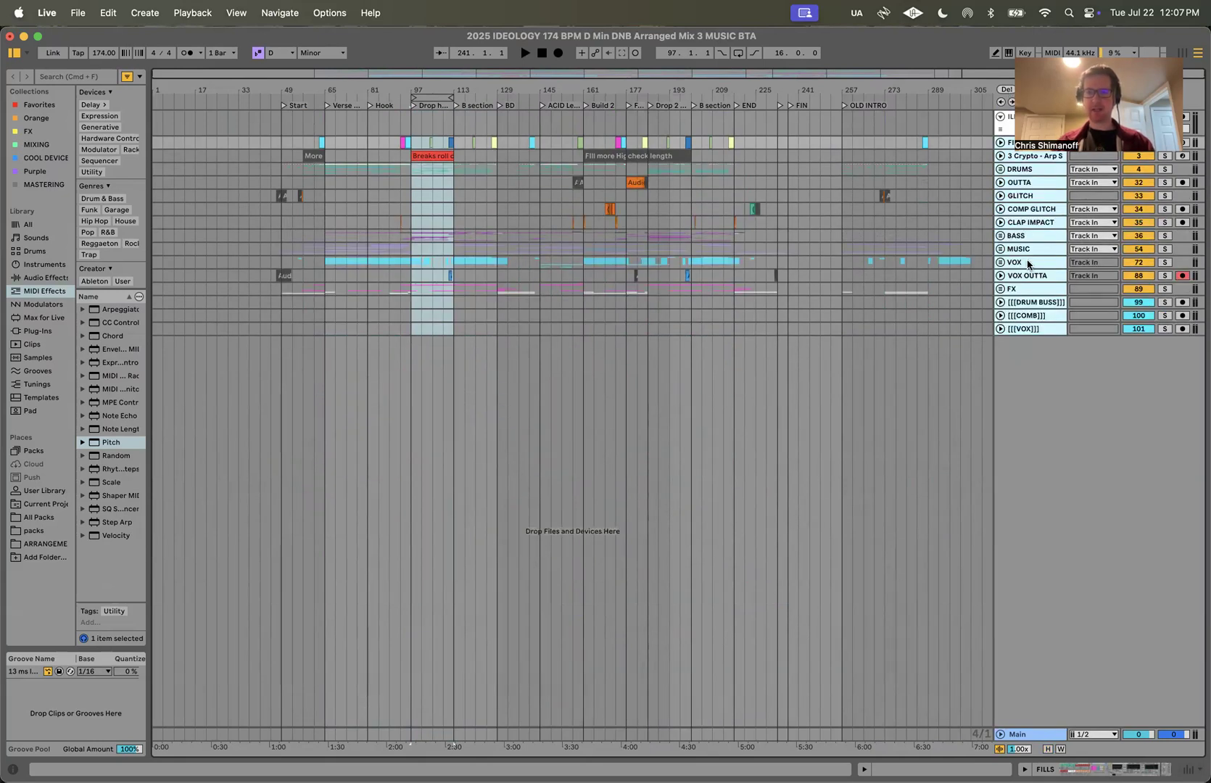
# Group all tracks from ILLUST to [[[VOX]]] into a single group and fold it
pyautogui.moveTo(259, 169); pyautogui.dragTo(810, 333)
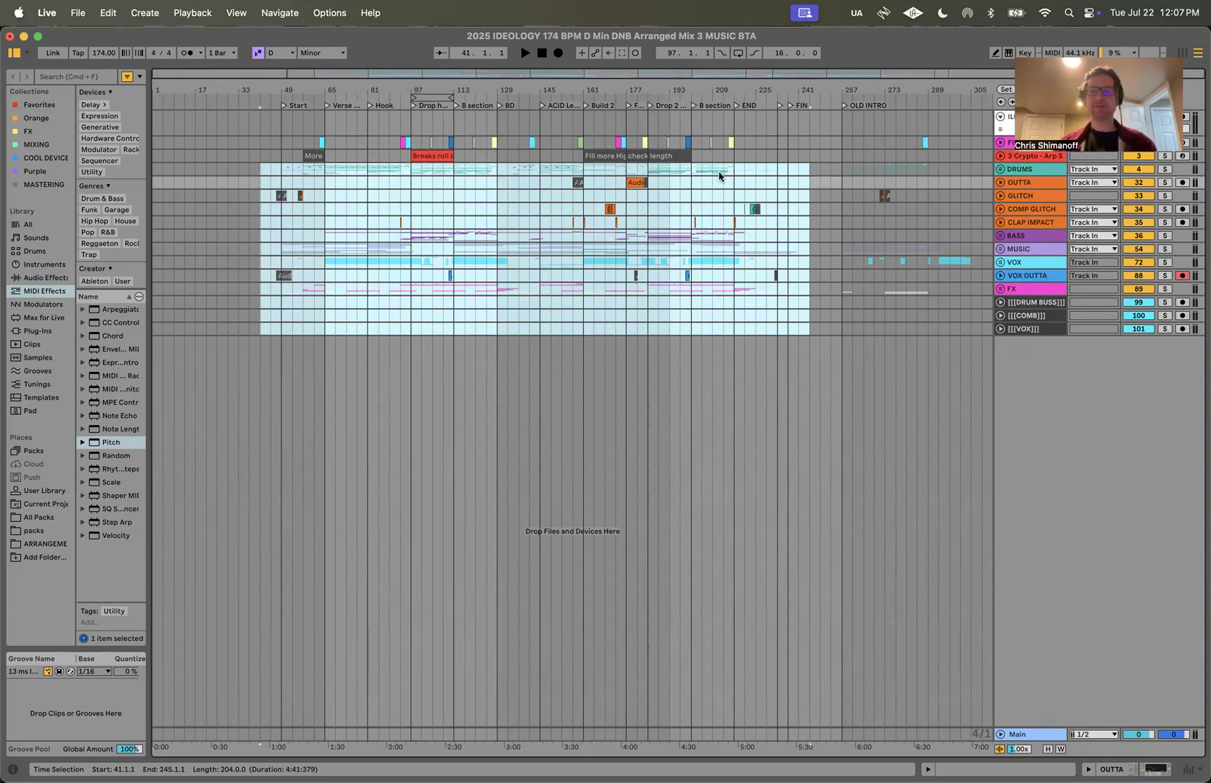
pyautogui.click(647, 199)
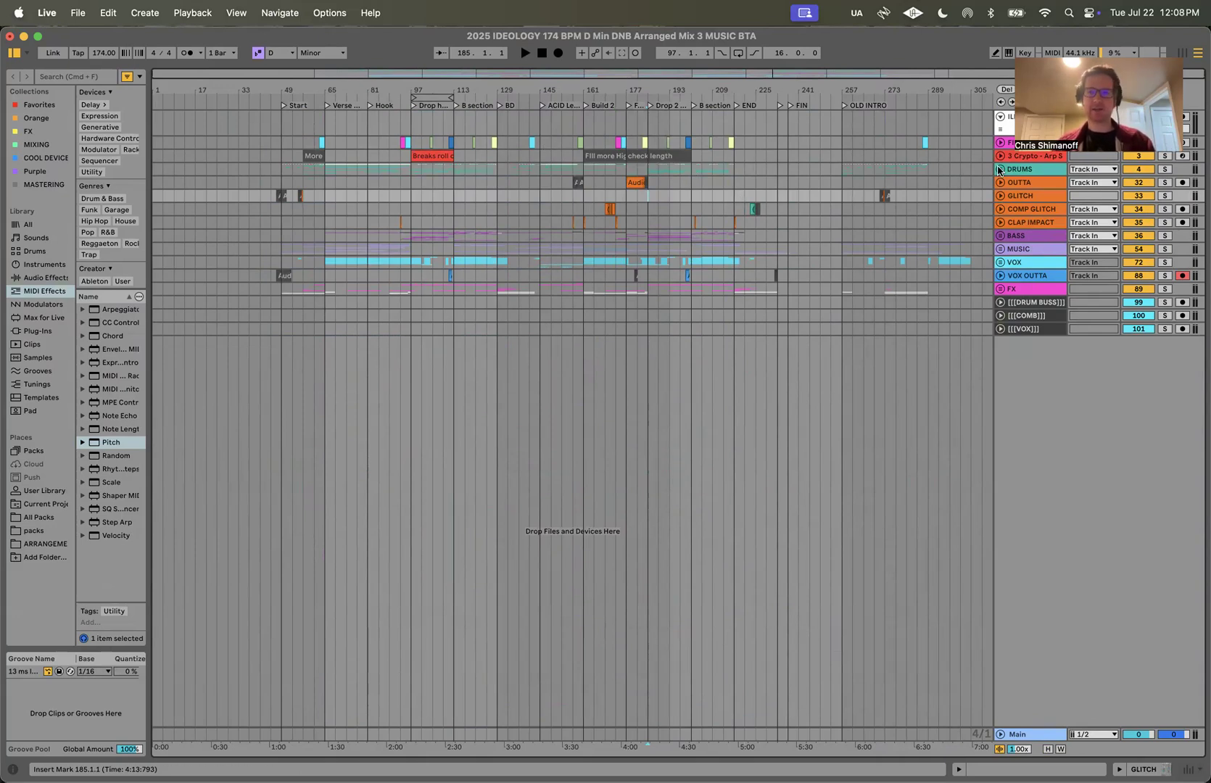
pyautogui.click(1006, 125)
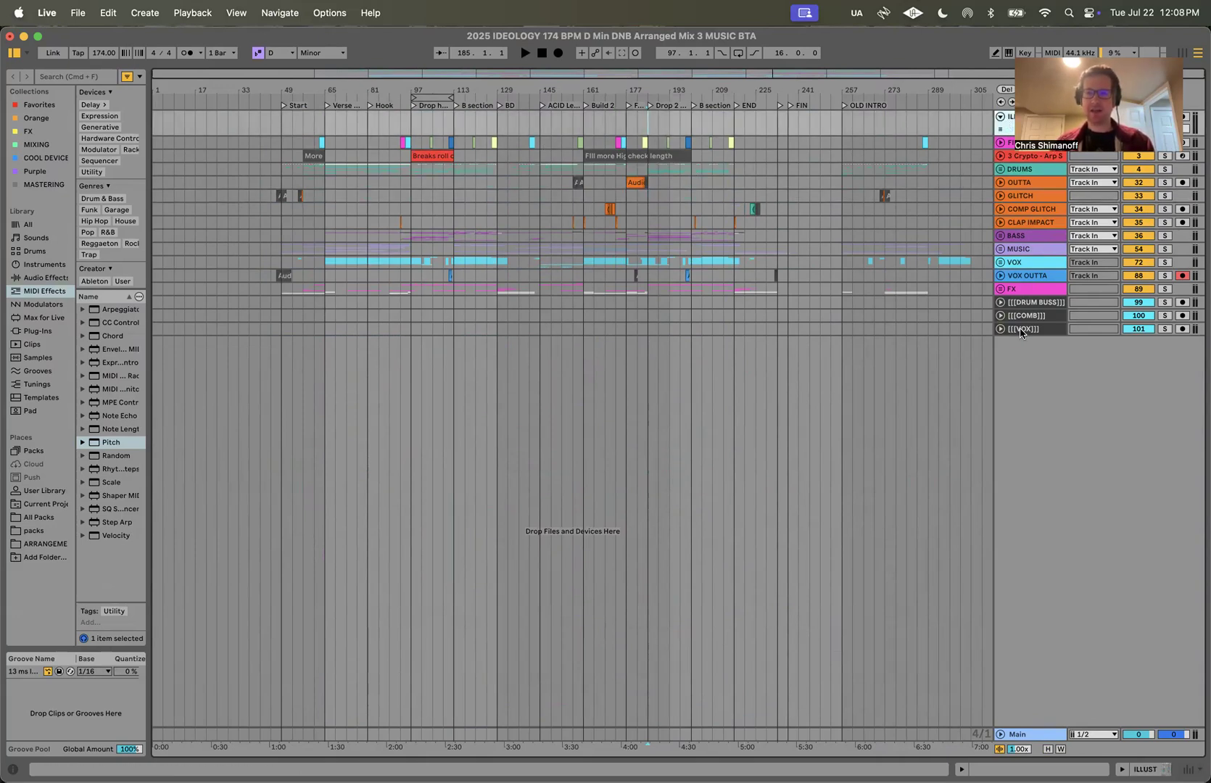
pyautogui.press('super+g')
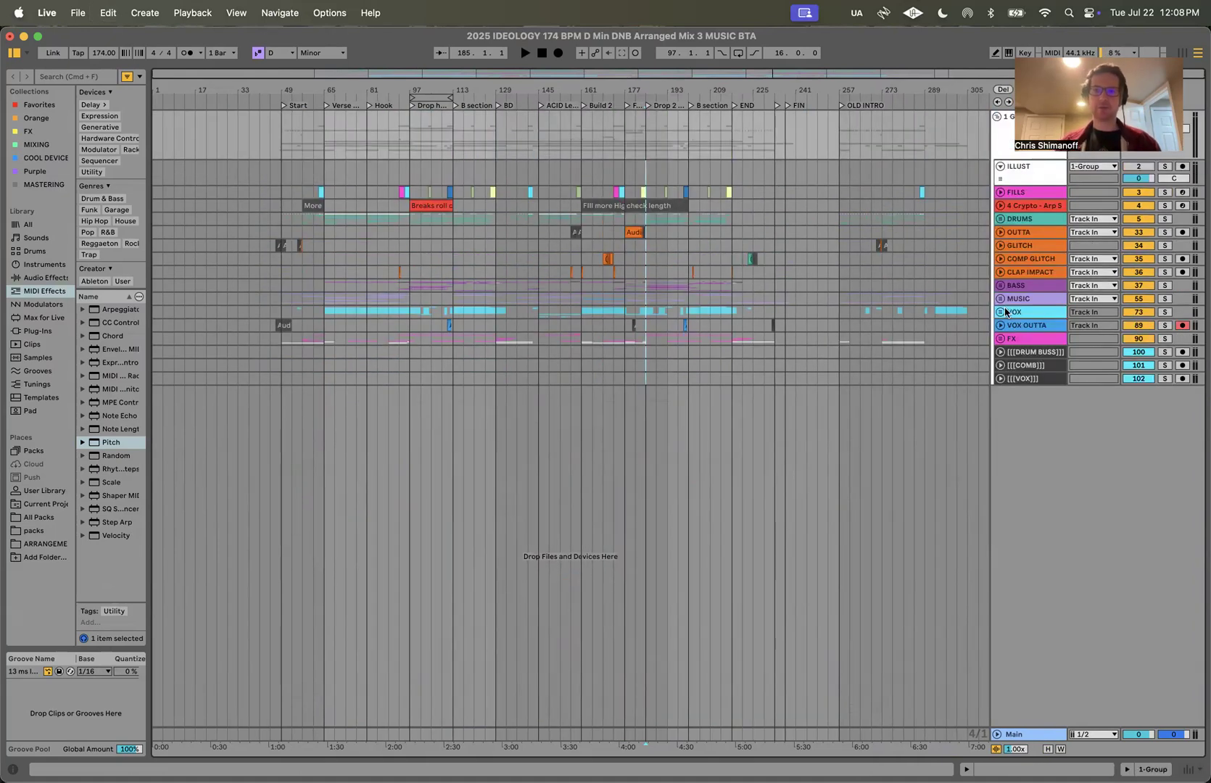
pyautogui.click(996, 117)
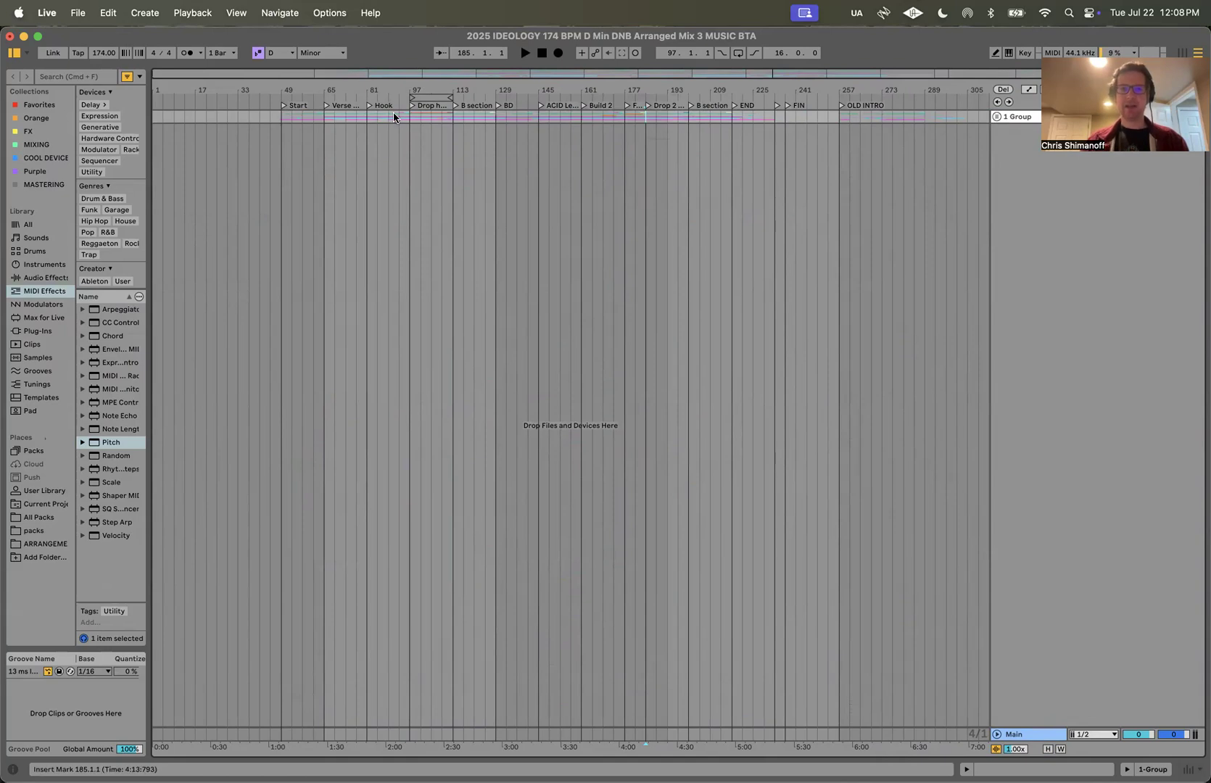
# Try to copy the group's Verse section at bars 65 to 81 to bar 17, and undo the copy
pyautogui.moveTo(326, 116); pyautogui.dragTo(366, 123)
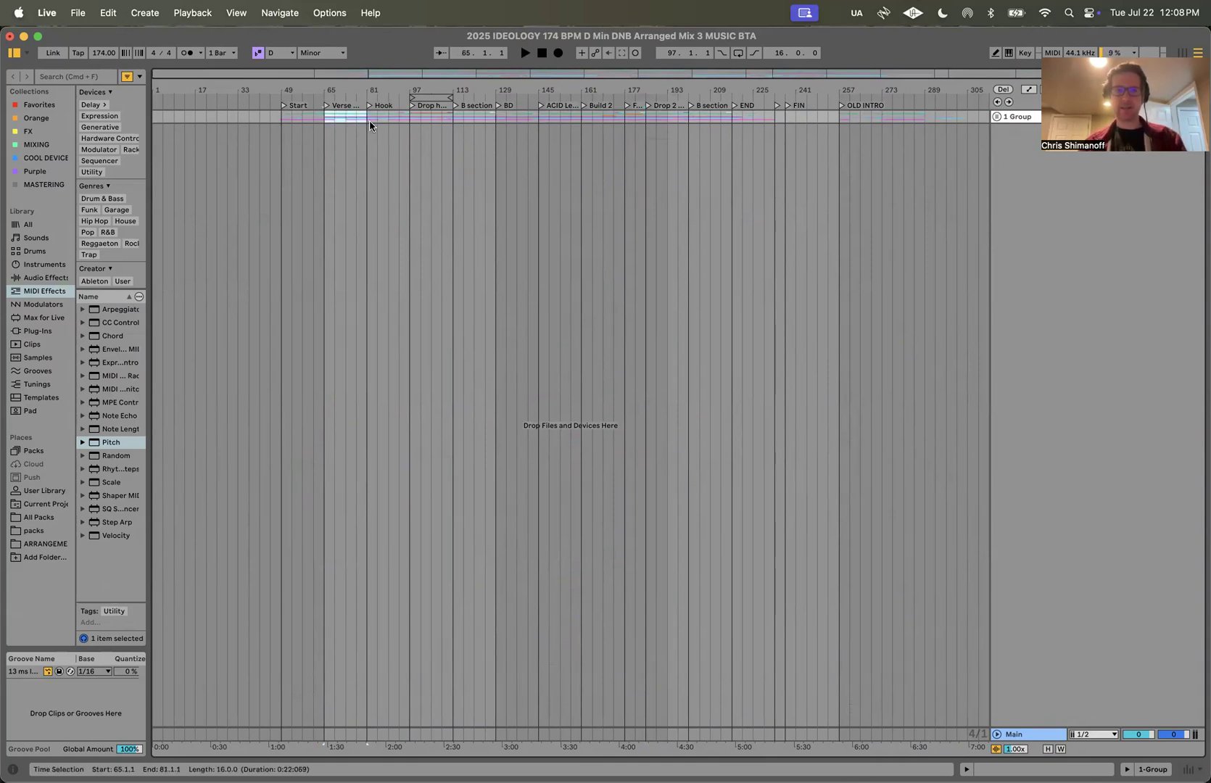
pyautogui.moveTo(198, 117); pyautogui.dragTo(235, 167)
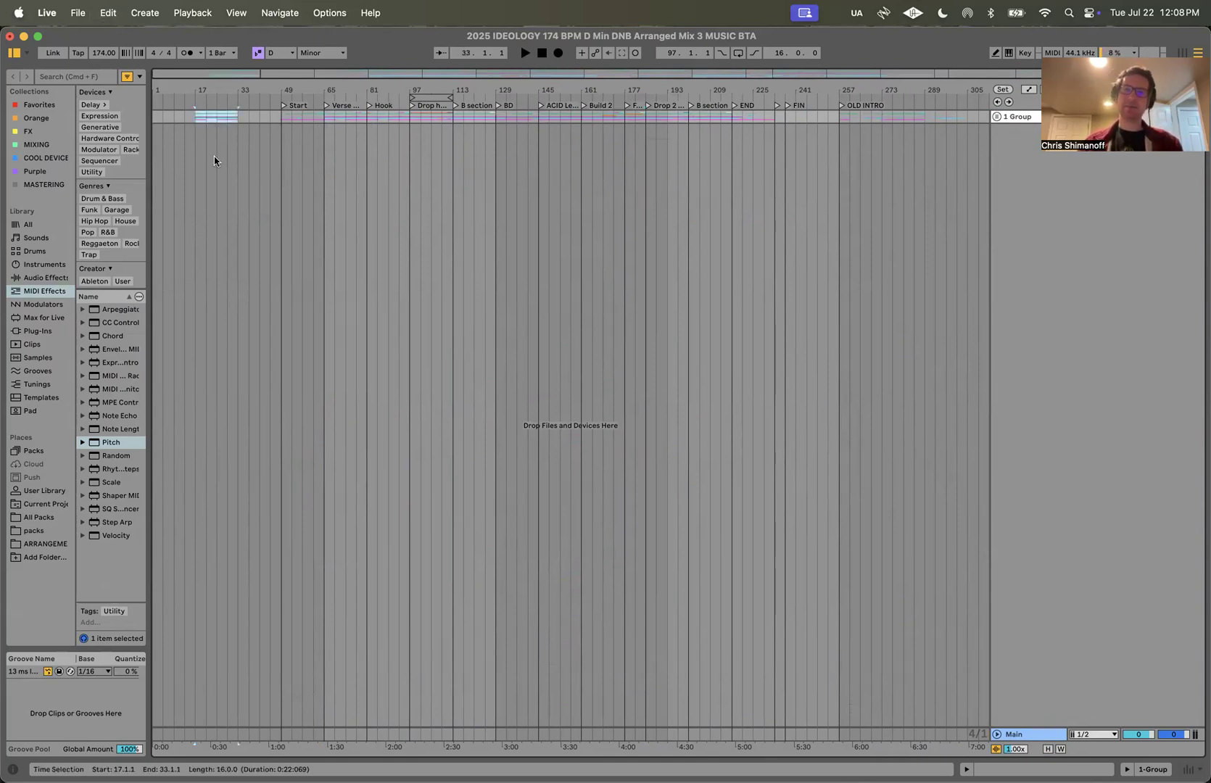
pyautogui.press('super+z')
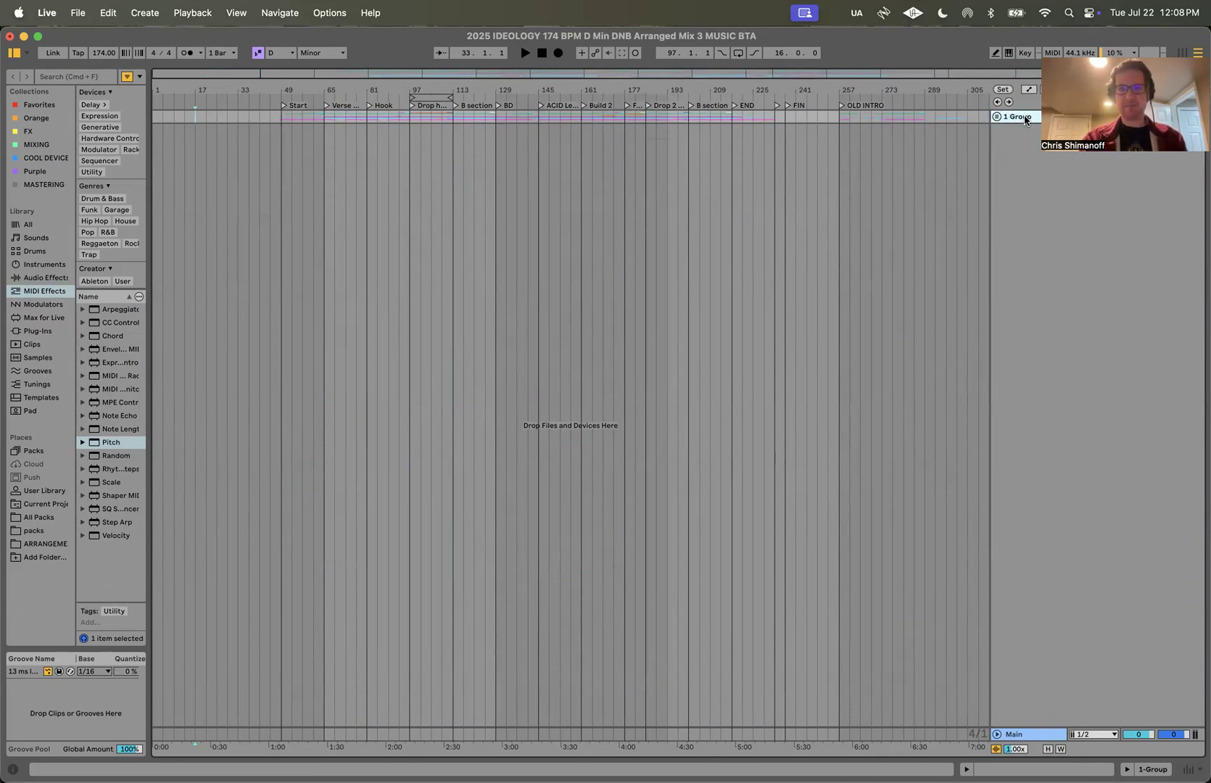
# Create a new MIDI track below the group and insert an empty MIDI clip on it at bar 81
pyautogui.press('shift+super+t')
pyautogui.click(1025, 148)
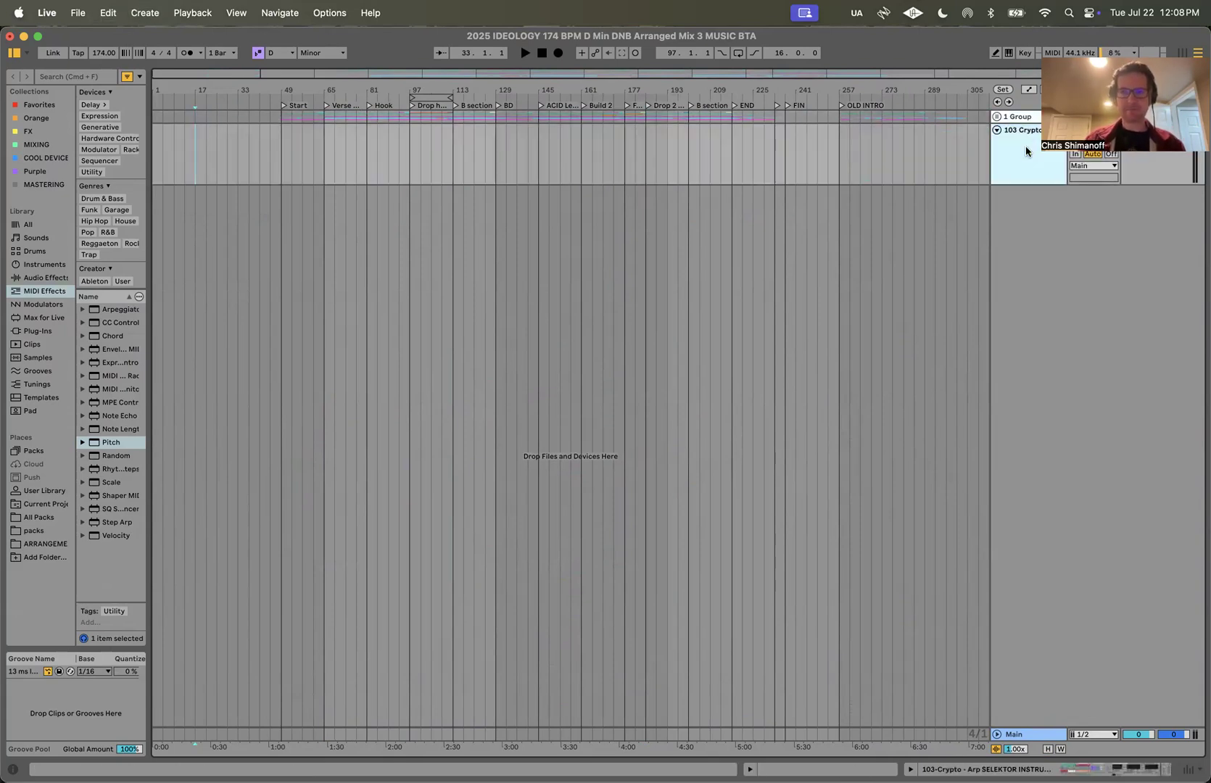
pyautogui.doubleClick(372, 134)
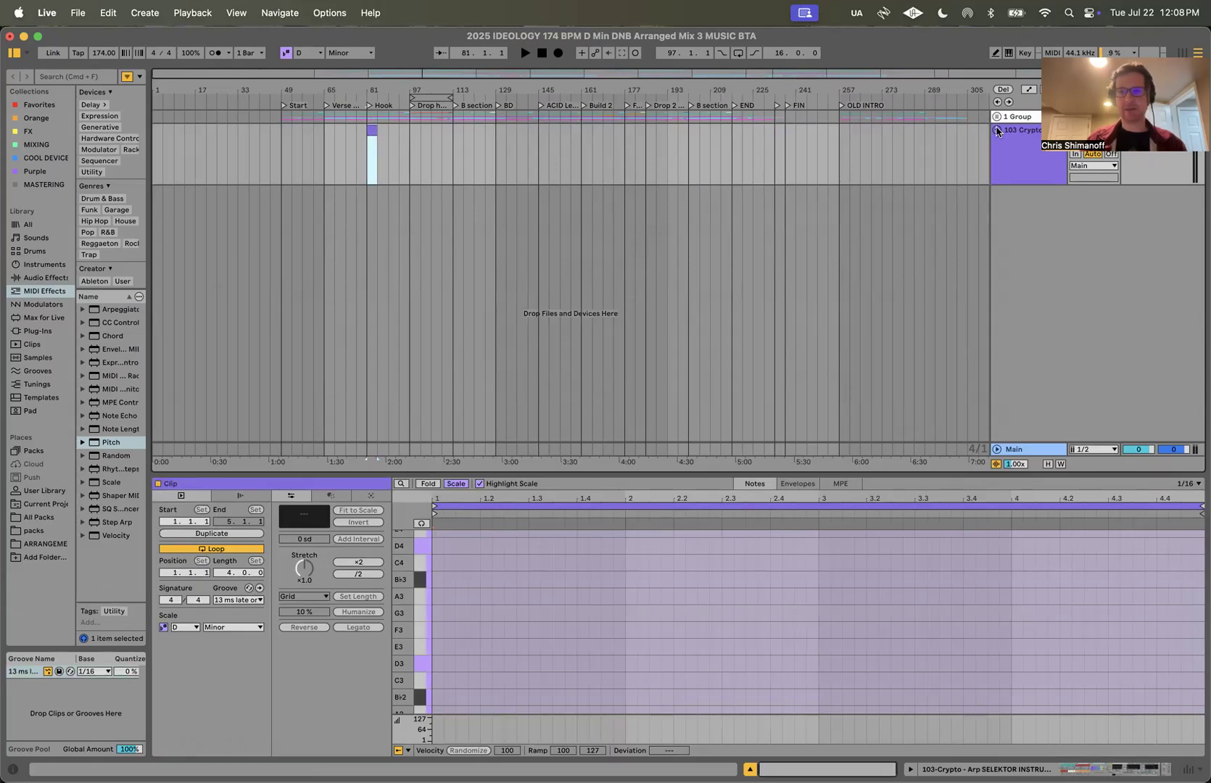
# Try to move the Hook section together with the new MIDI clip to bar 29, and undo it
pyautogui.moveTo(362, 134); pyautogui.dragTo(233, 132)
pyautogui.click(210, 127)
pyautogui.press('super+z')
pyautogui.press('super+z')
pyautogui.press('super+z')
pyautogui.press('super+z')
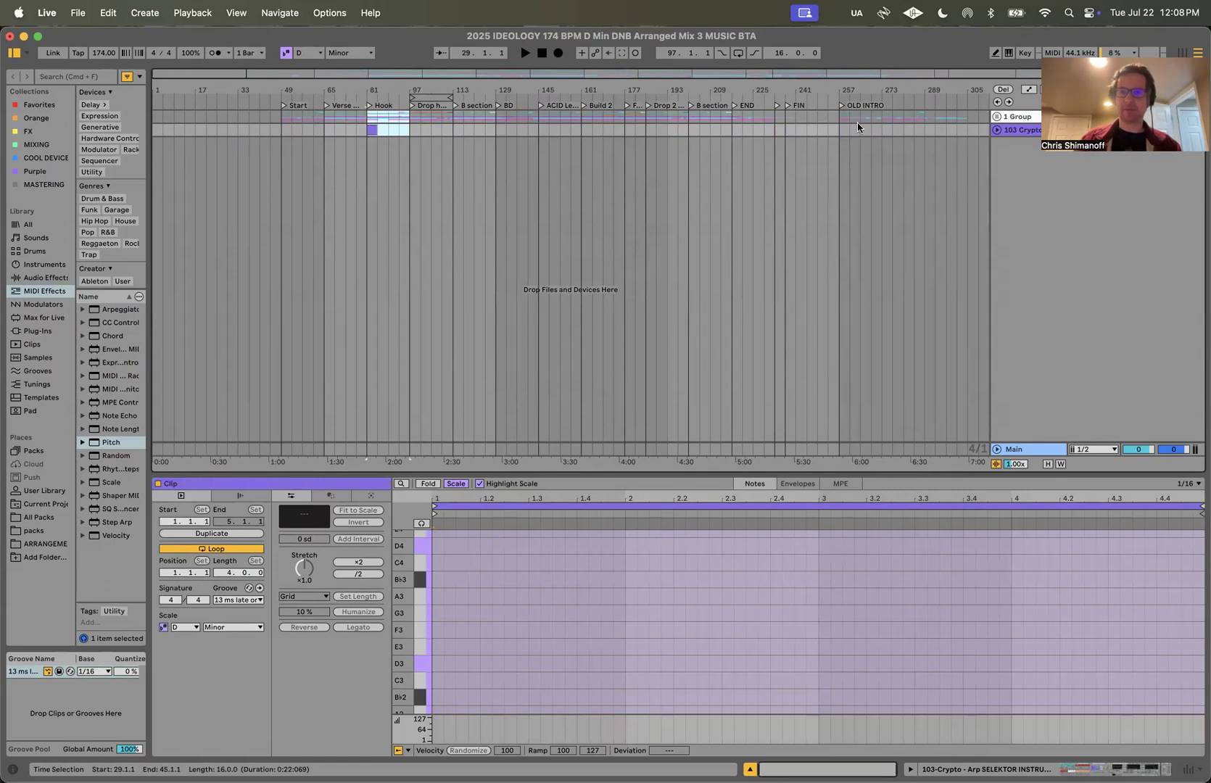
# Move the MIDI clip from bar 81 to the beginning of the OLD INTRO section at bar 257
pyautogui.moveTo(839, 119); pyautogui.dragTo(969, 120)
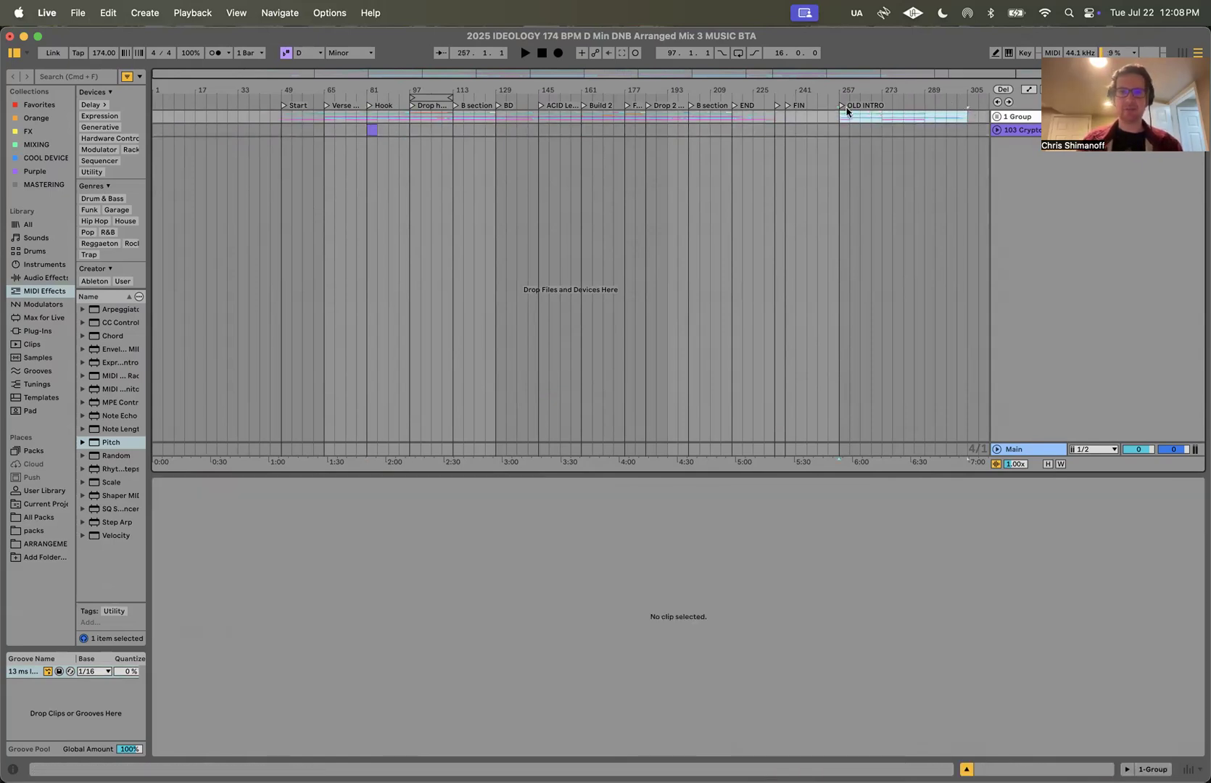
pyautogui.moveTo(287, 120); pyautogui.dragTo(323, 118)
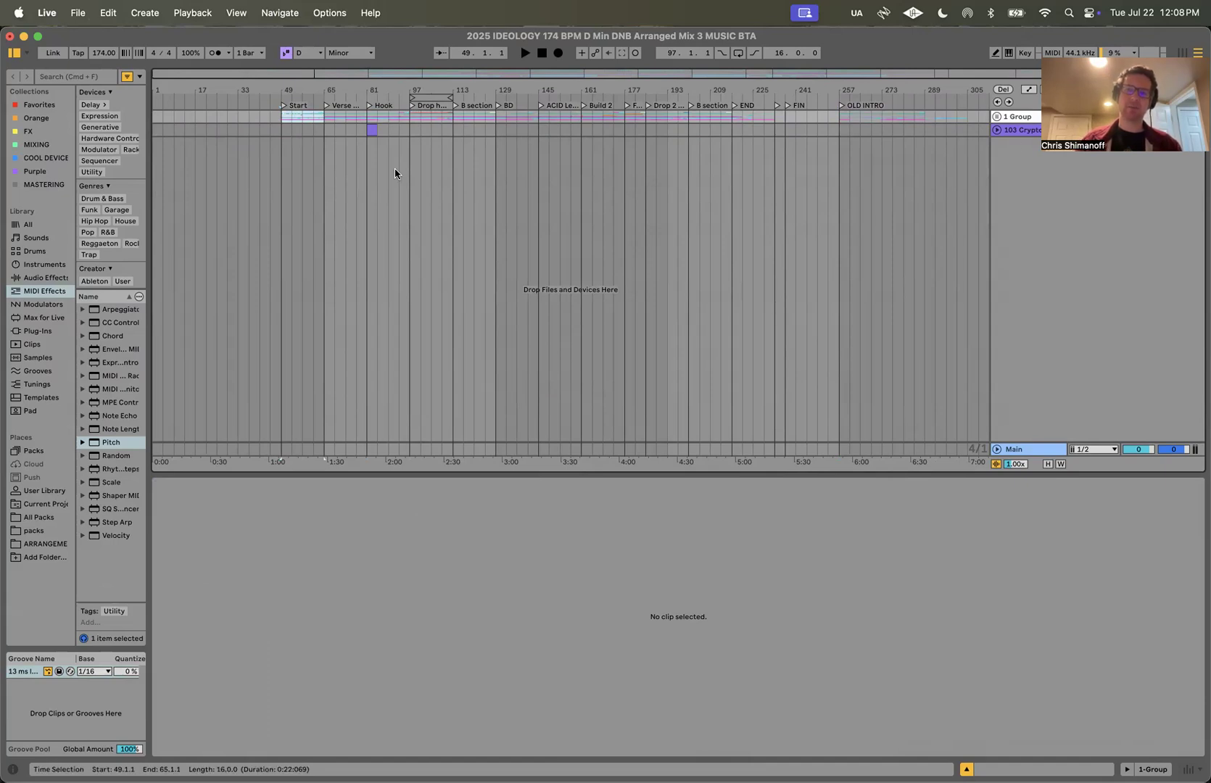
pyautogui.click(372, 129)
pyautogui.moveTo(372, 129); pyautogui.dragTo(844, 130)
# Copy the group's Start section at bars 49 to 65 to bar 17, and delete the original section
pyautogui.moveTo(282, 118); pyautogui.dragTo(324, 122)
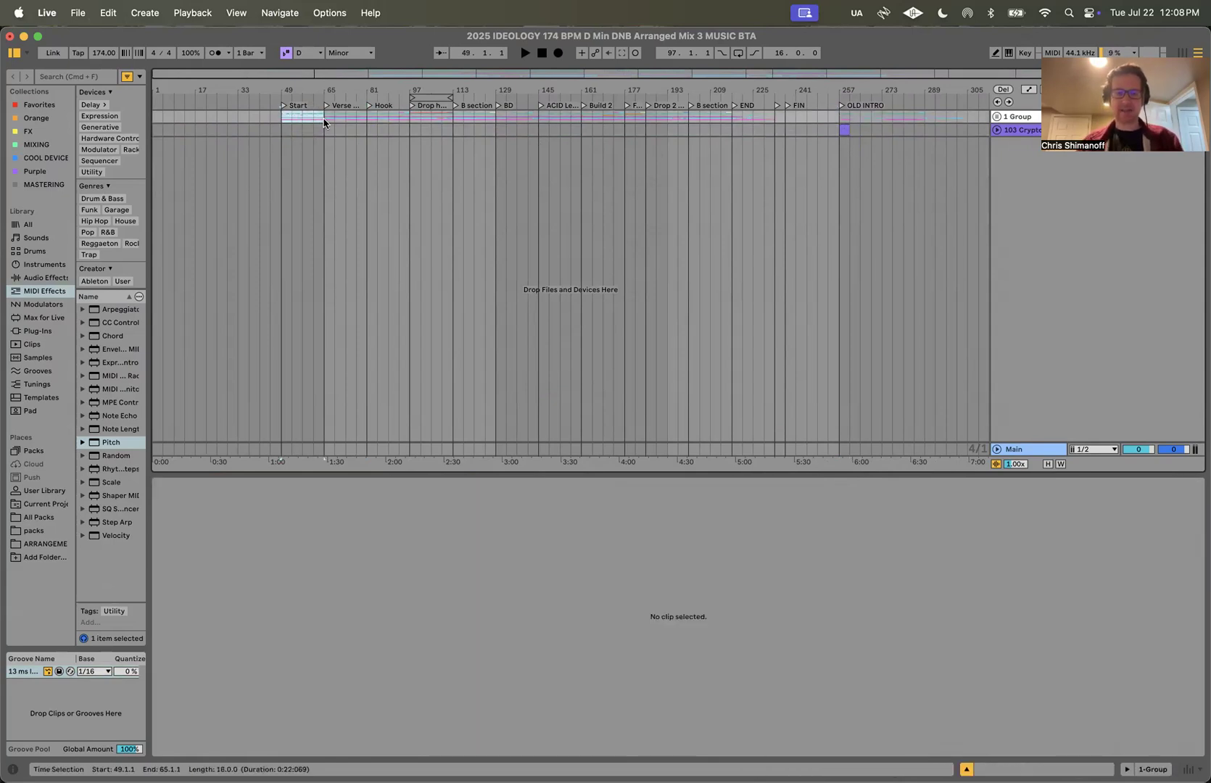
pyautogui.click(190, 116)
pyautogui.press('super+v')
pyautogui.moveTo(283, 121); pyautogui.dragTo(324, 119)
pyautogui.press('Delete')
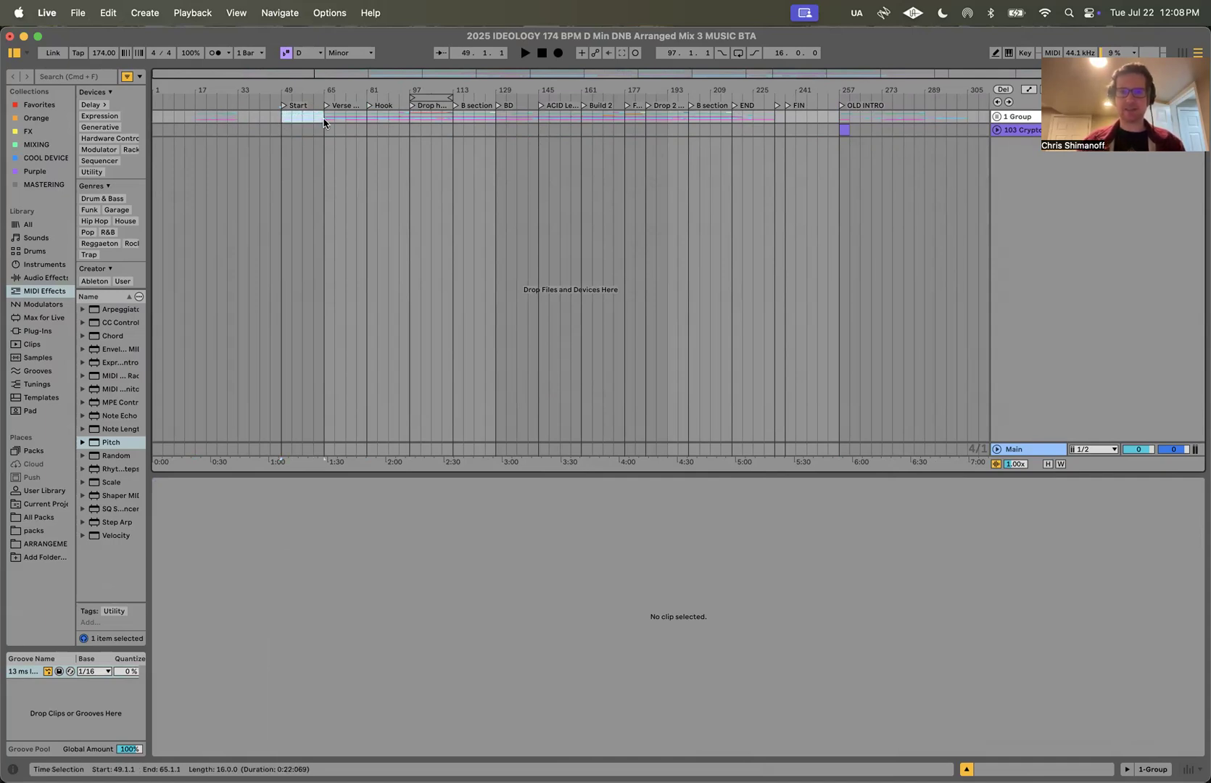
# Move the OLD INTRO section and its MIDI clip to bar 33, and unfold the group with bars 33 to 65 selected
pyautogui.click(841, 134)
pyautogui.moveTo(841, 130); pyautogui.dragTo(240, 118)
pyautogui.click(239, 118)
pyautogui.click(997, 116)
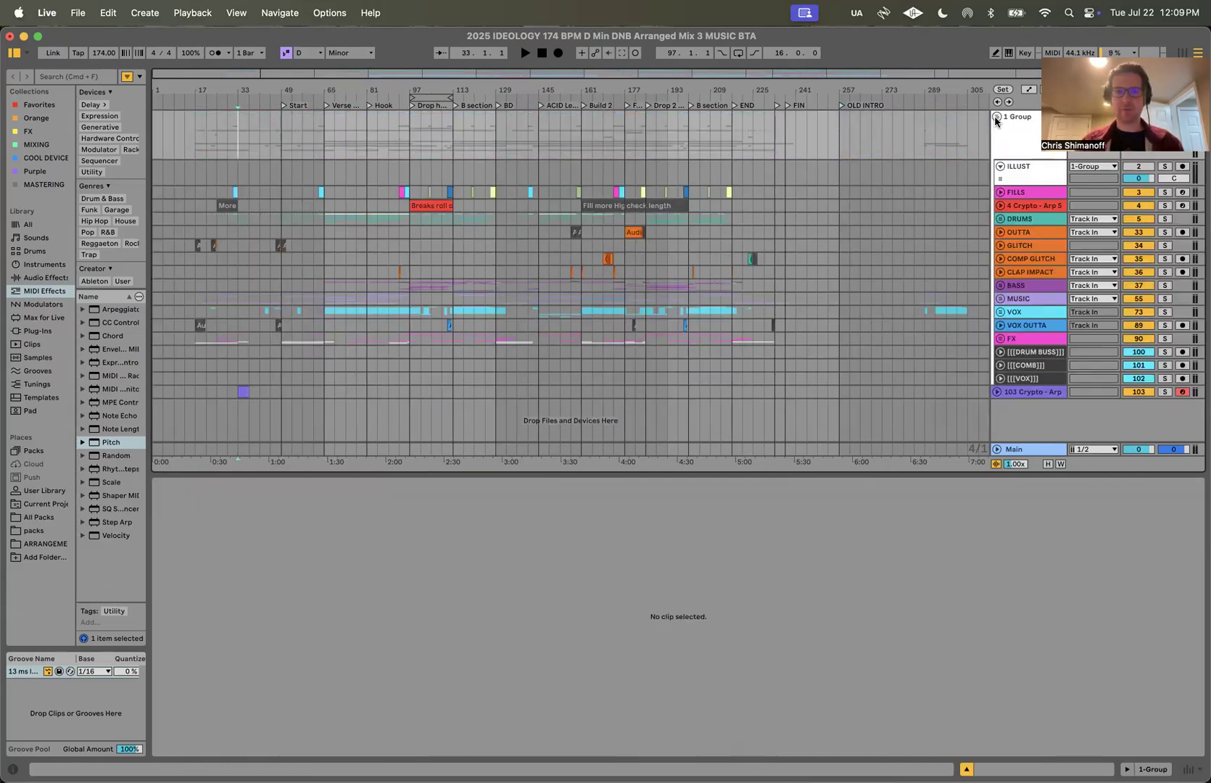
pyautogui.moveTo(236, 148); pyautogui.dragTo(324, 355)
# Ungroup the tracks, and group all tracks from ILLUST to [[[VOX]]] again
pyautogui.click(1010, 149)
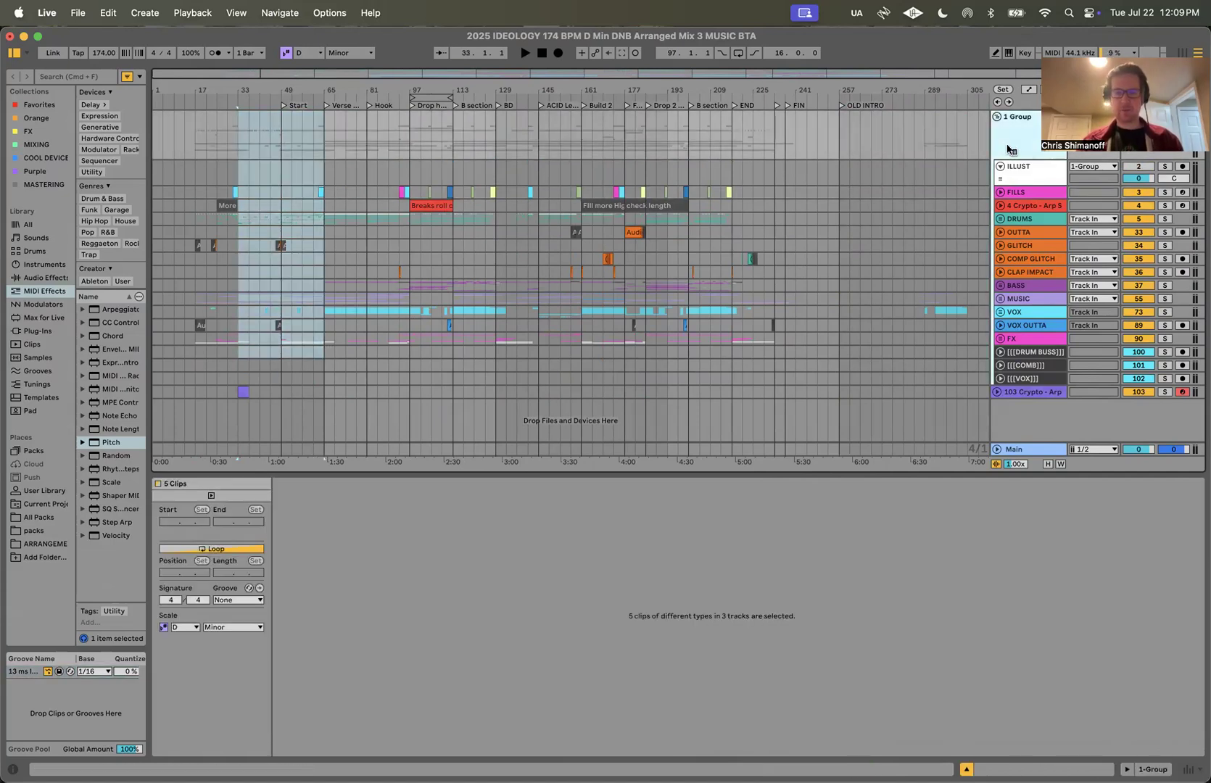
pyautogui.rightClick(1009, 147)
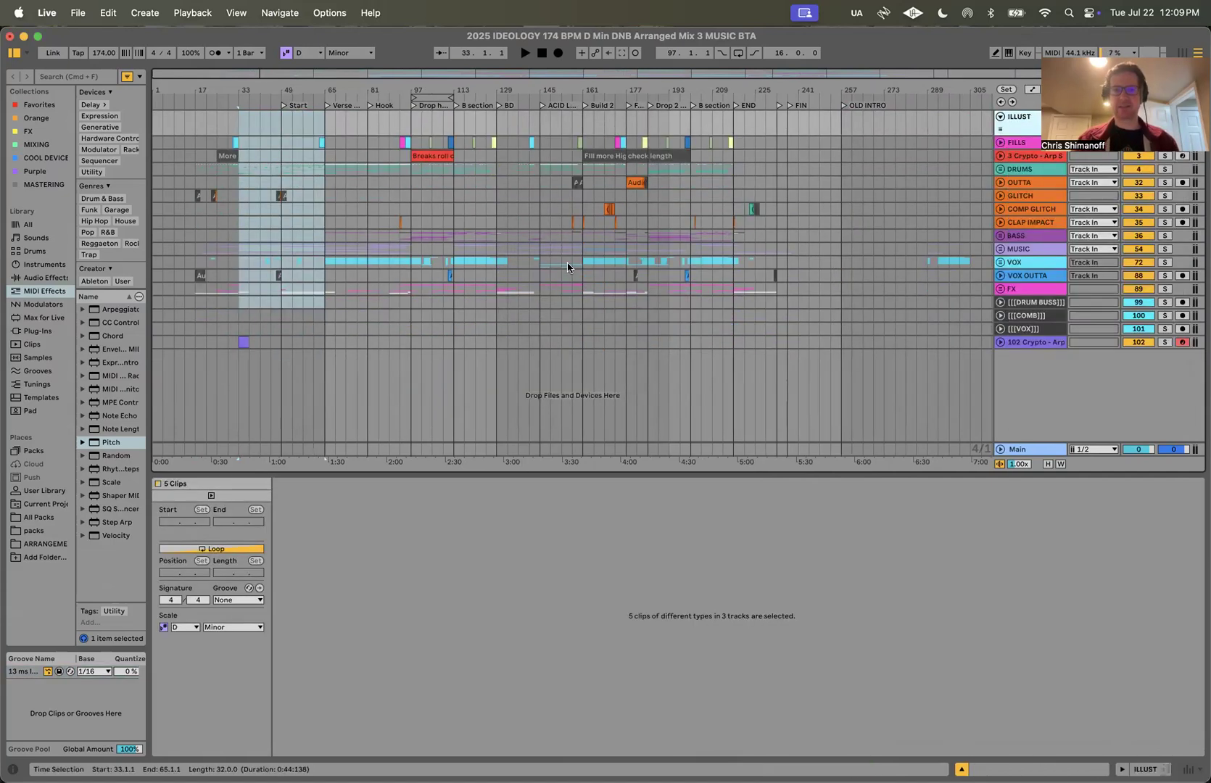
pyautogui.click(1017, 143)
pyautogui.click(1015, 182)
pyautogui.click(1016, 236)
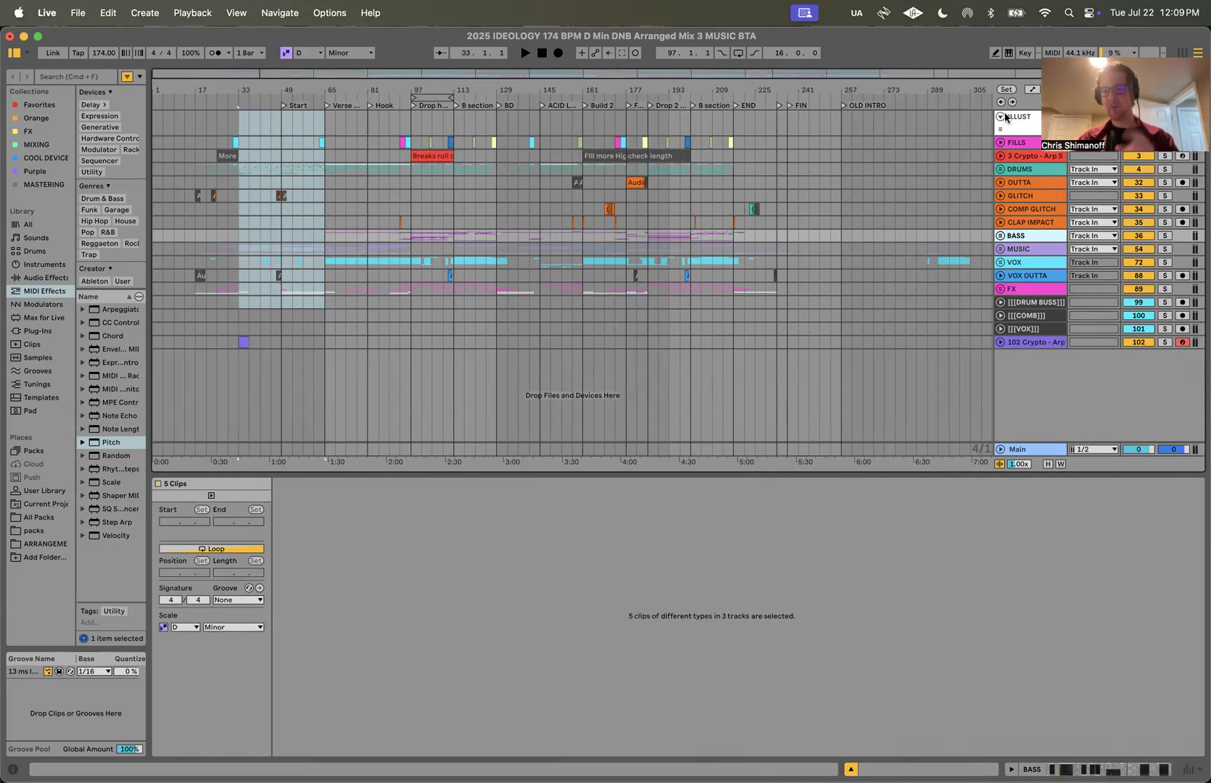
pyautogui.press('super+g')
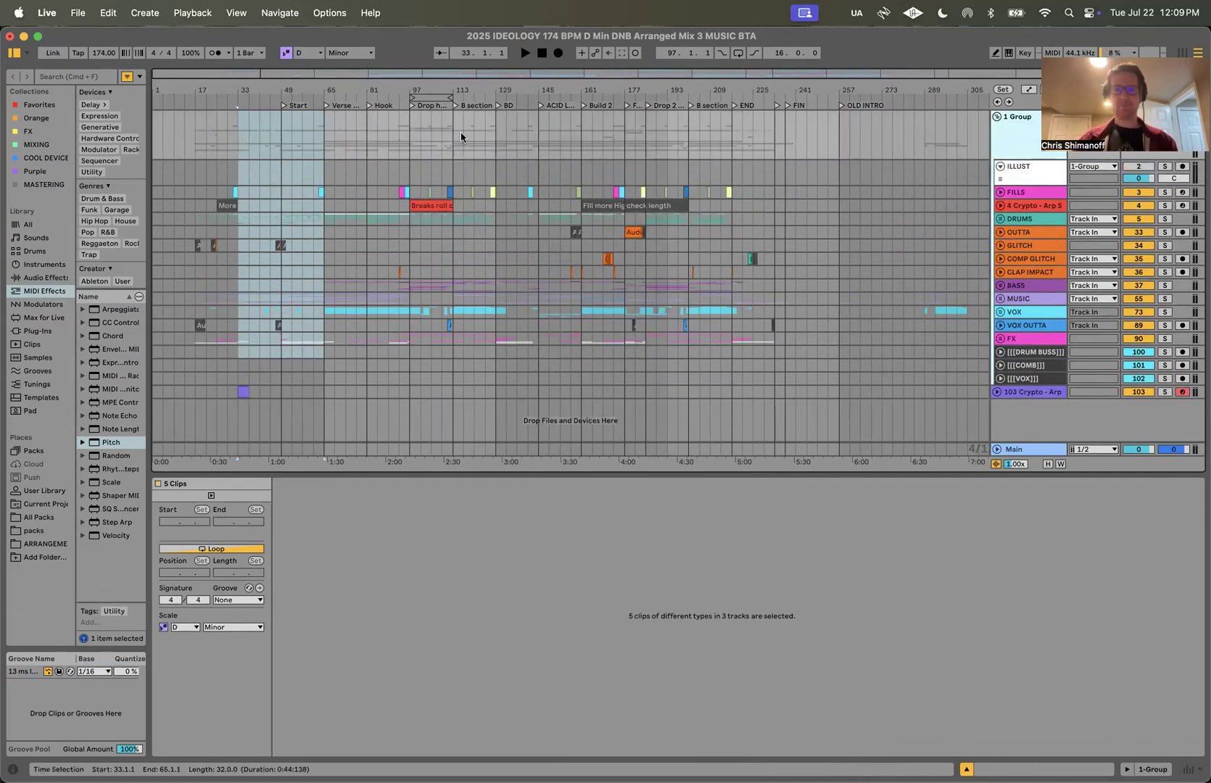
# Fold the track group and paste a copy of the whole group directly below it
pyautogui.moveTo(409, 141); pyautogui.dragTo(495, 140)
pyautogui.click(453, 139)
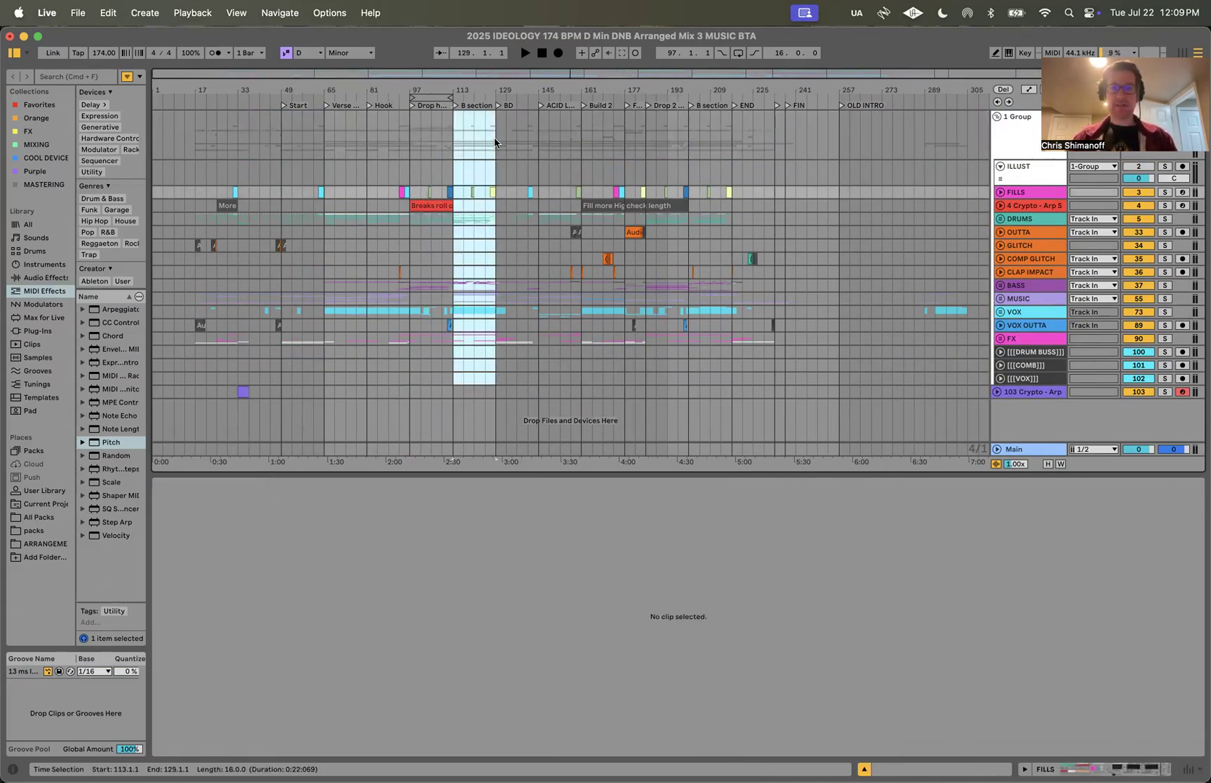
pyautogui.click(996, 117)
pyautogui.moveTo(428, 125); pyautogui.dragTo(506, 120)
pyautogui.click(1017, 117)
pyautogui.press('super+c')
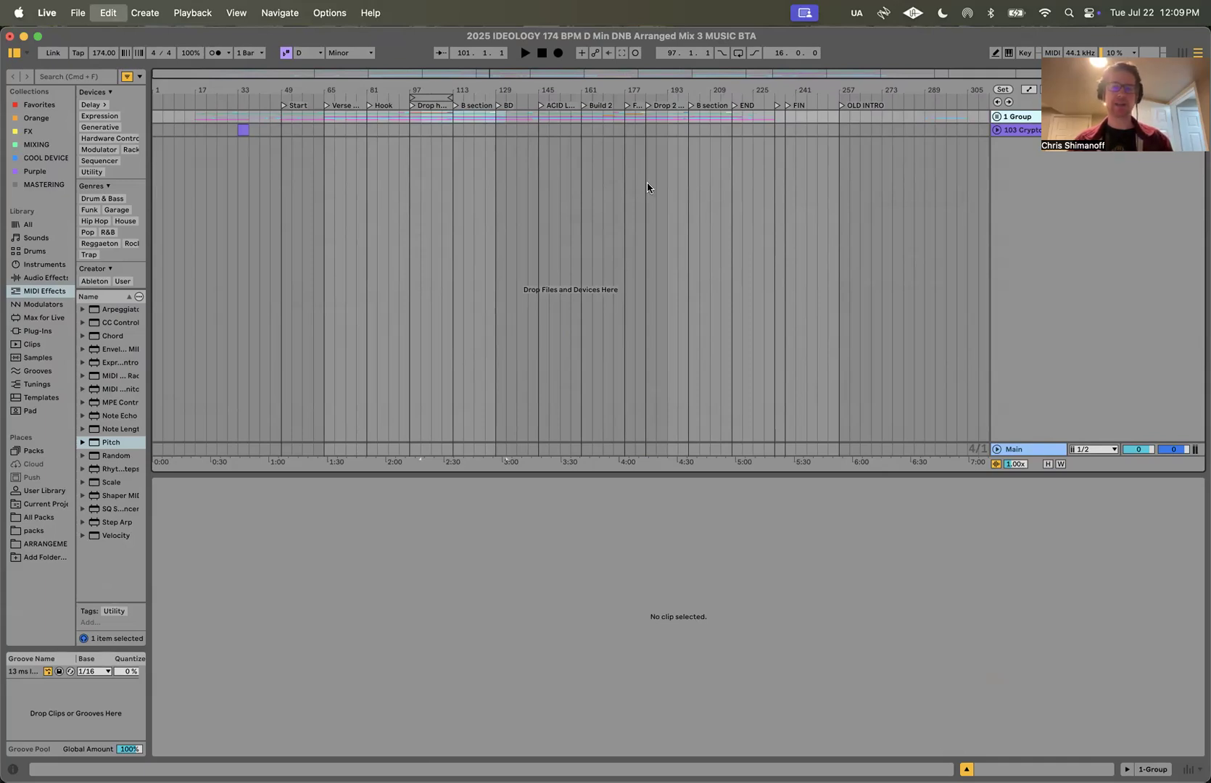
pyautogui.press('super+v')
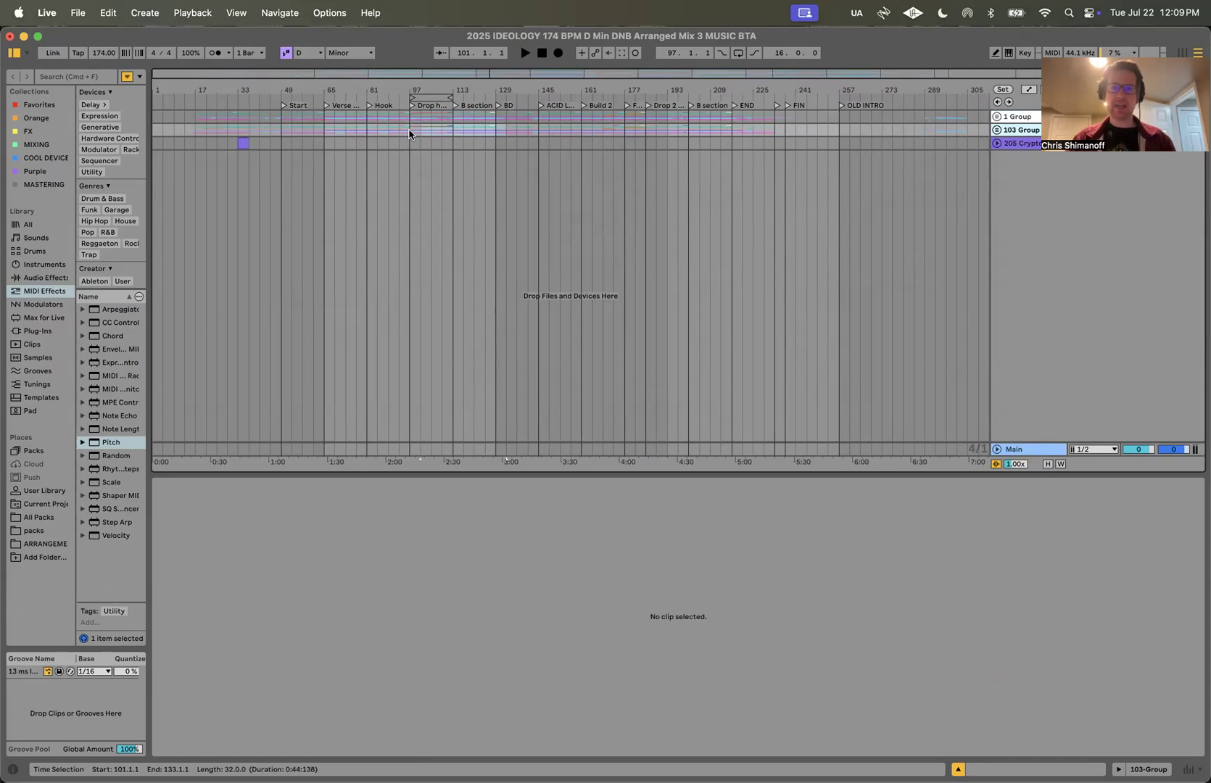
# Delete the B section at bars 113 to 129 from the second group, and move the MIDI clip to bar 113
pyautogui.moveTo(455, 128); pyautogui.dragTo(495, 129)
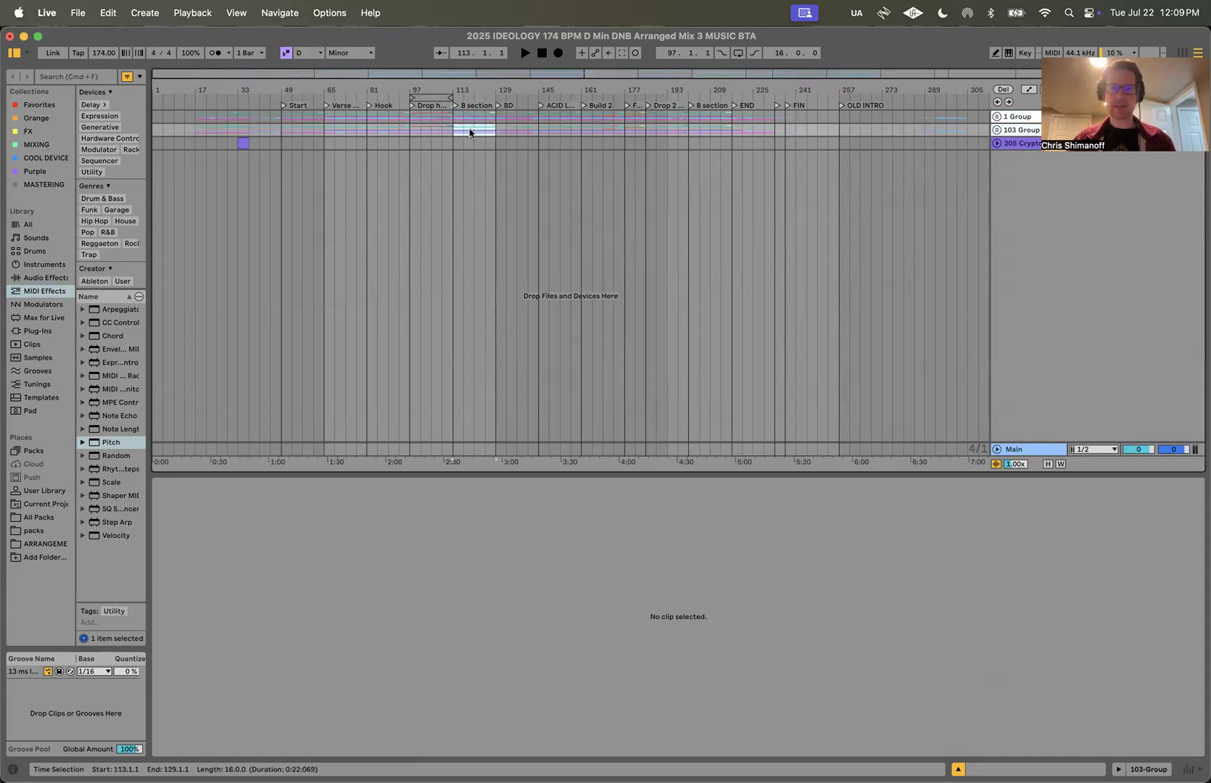
pyautogui.moveTo(243, 144); pyautogui.dragTo(462, 143)
# Rename the duplicated track group as SONG
pyautogui.click(1010, 130)
pyautogui.press('super+r')
pyautogui.write('S')
pyautogui.press('Return')
# Move the MIDI clip to bar 97, and select the Drop heavy section at bars 97 to 113 across both groups and the MIDI track
pyautogui.moveTo(410, 131); pyautogui.dragTo(451, 134)
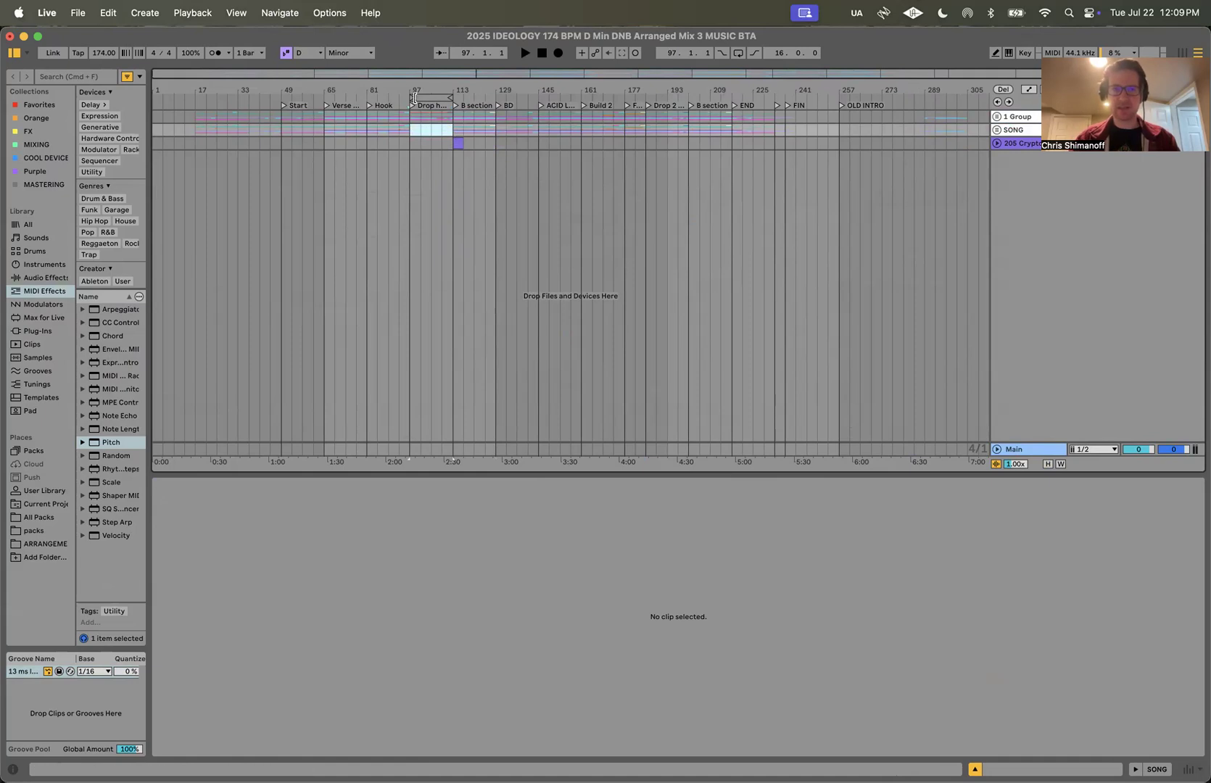
pyautogui.click(453, 131)
pyautogui.moveTo(458, 143); pyautogui.dragTo(415, 145)
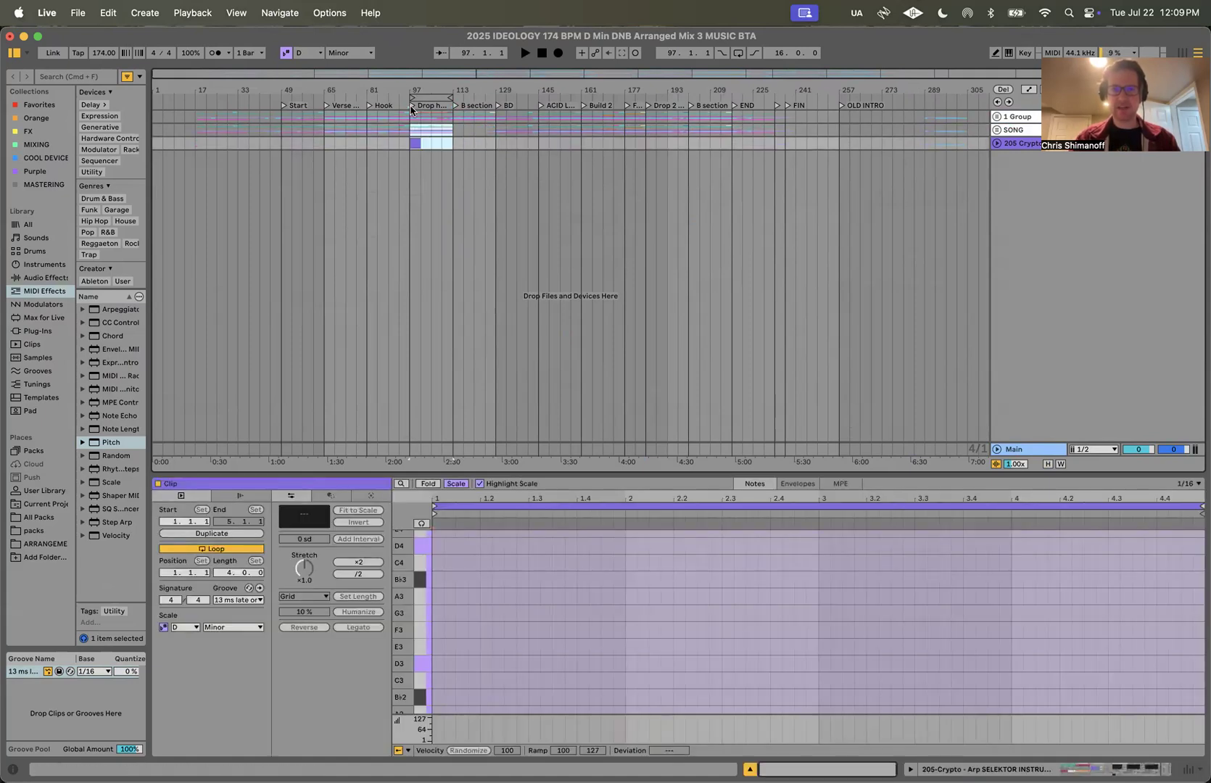
pyautogui.moveTo(415, 86); pyautogui.dragTo(415, 112)
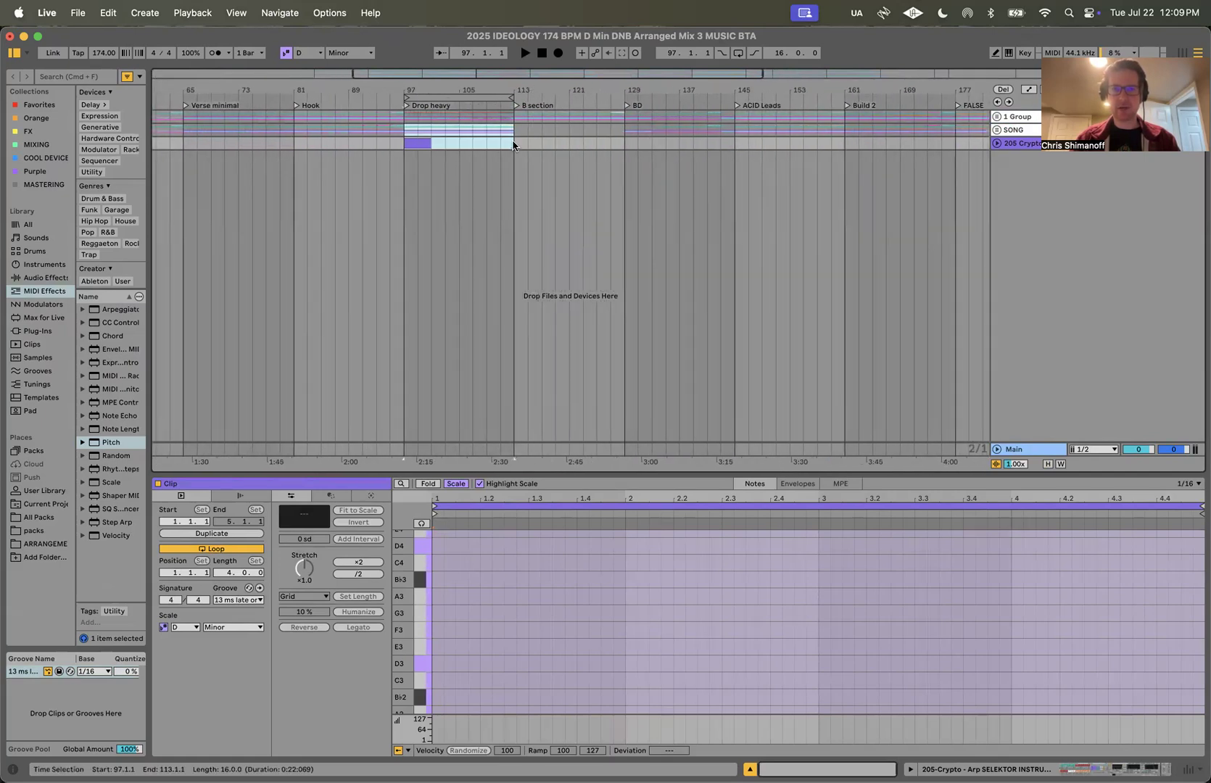
pyautogui.click(415, 116)
pyautogui.click(432, 122)
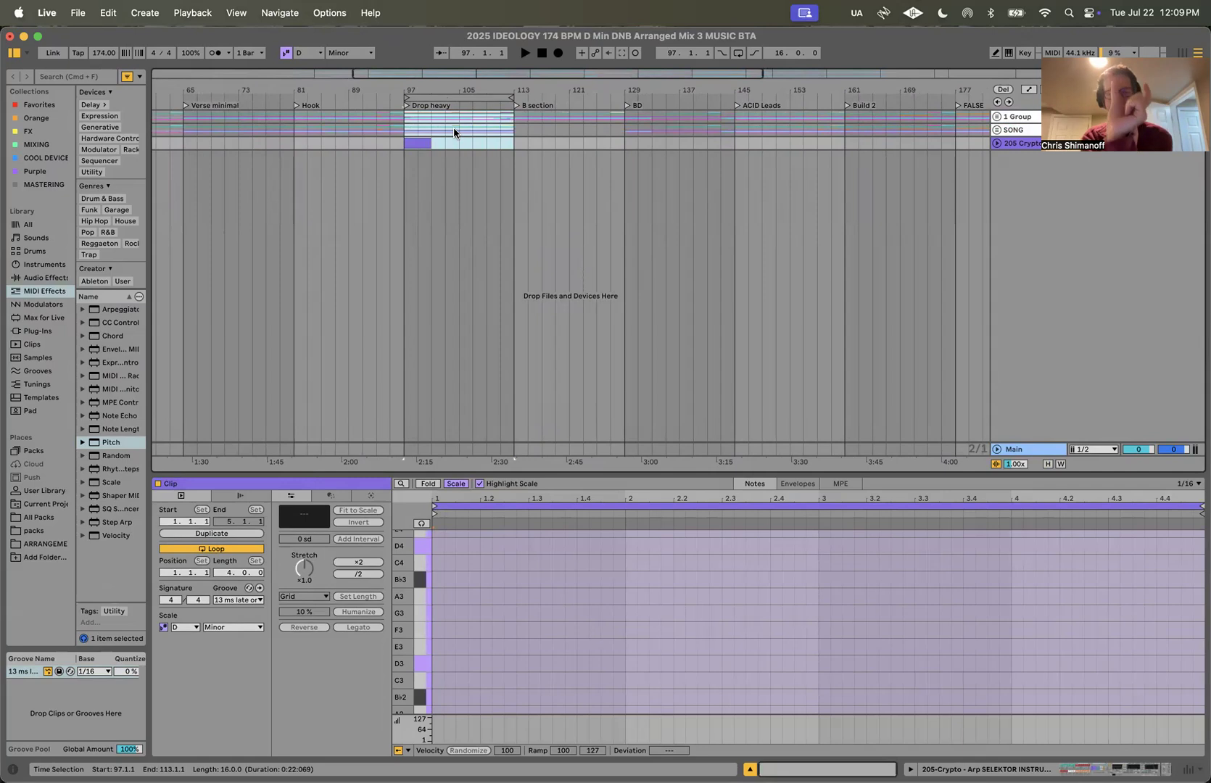
# Unfold the SONG group, and delete its drums at bars 97 to 113 and its bass, music and vocals at bars 99 to 103 and 107 to 111
pyautogui.click(997, 130)
pyautogui.moveTo(403, 231); pyautogui.dragTo(512, 234)
pyautogui.moveTo(421, 304); pyautogui.dragTo(496, 299)
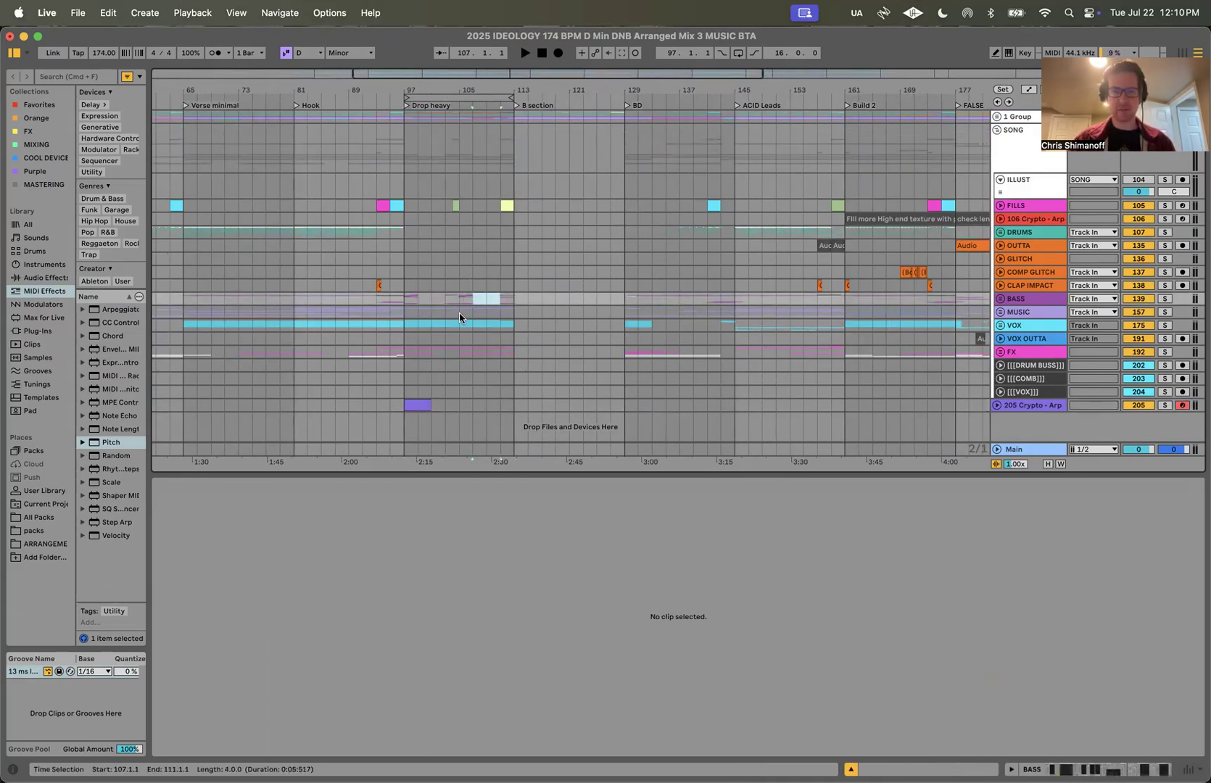
pyautogui.moveTo(419, 319); pyautogui.dragTo(499, 327)
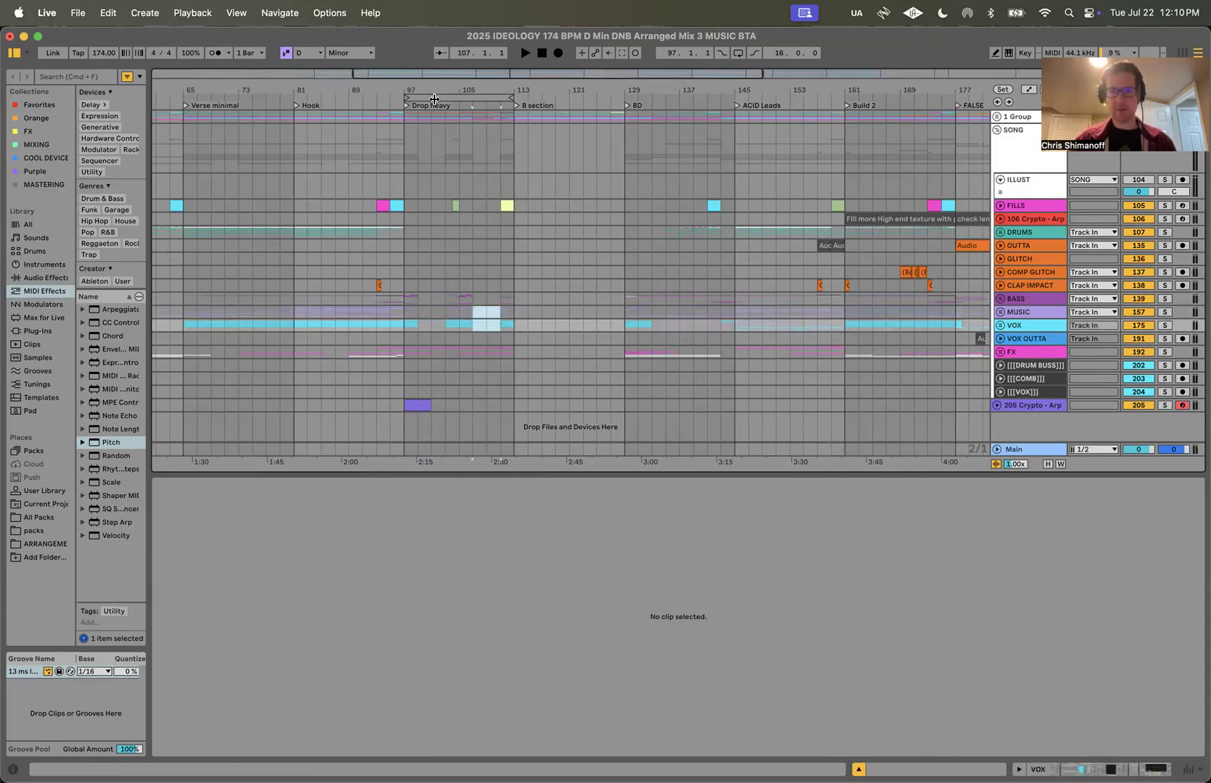
# Unfold the first group, hide the clip view, and delete its bass-to-FX material at bars 97 to 99, 103 to 107 and 111 to 113
pyautogui.click(997, 117)
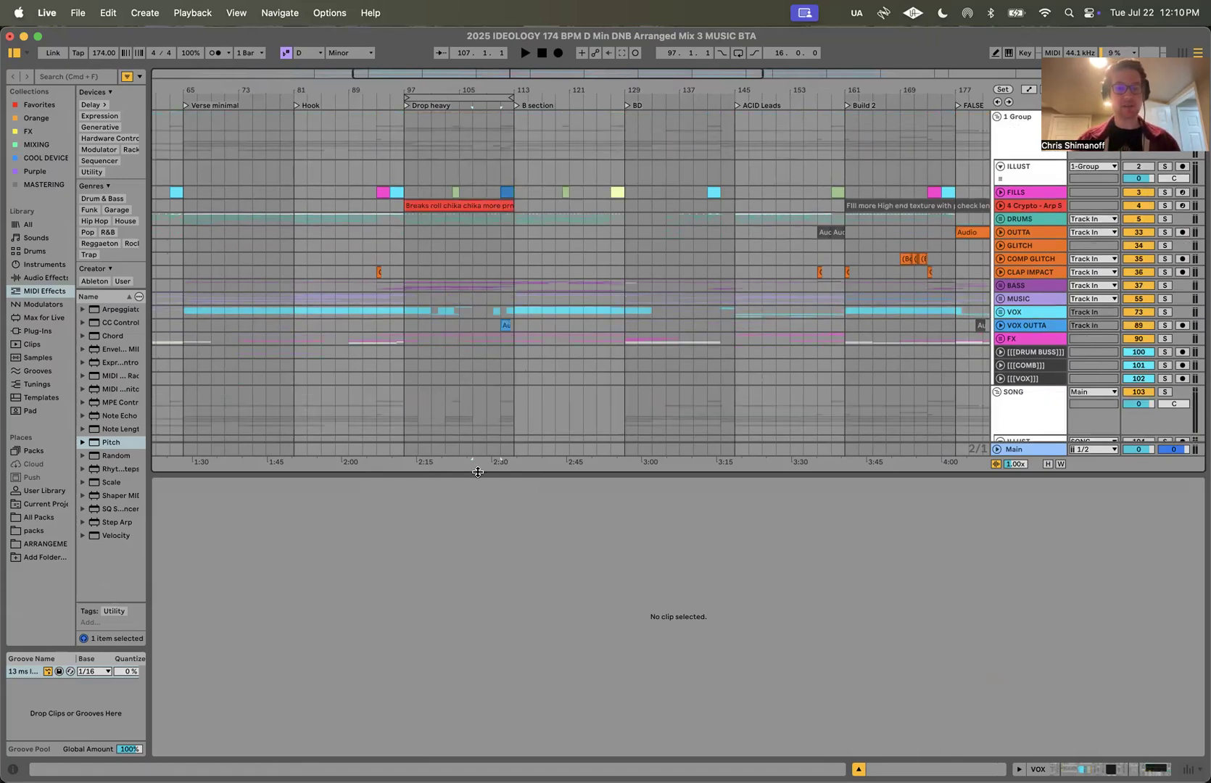
pyautogui.press('super+alt+l')
pyautogui.hscroll(-1, 488, 516)
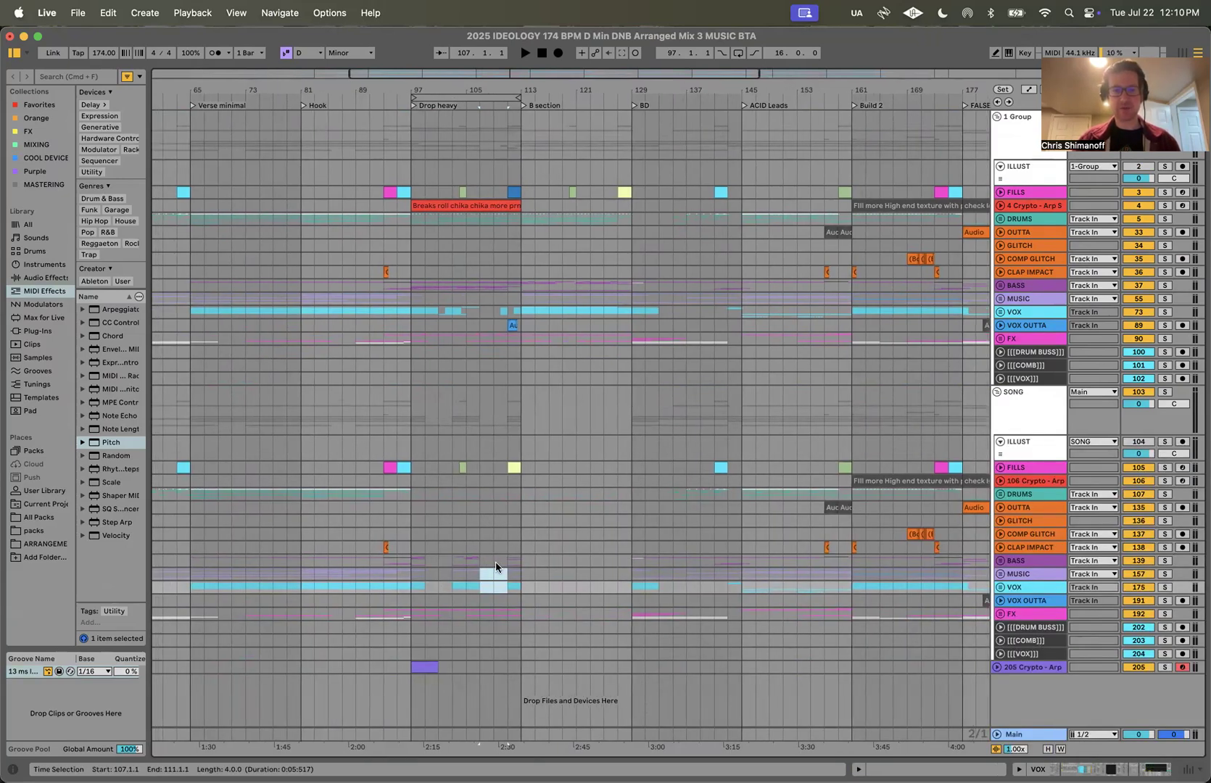
pyautogui.moveTo(411, 283); pyautogui.dragTo(449, 341)
pyautogui.moveTo(451, 282); pyautogui.dragTo(464, 348)
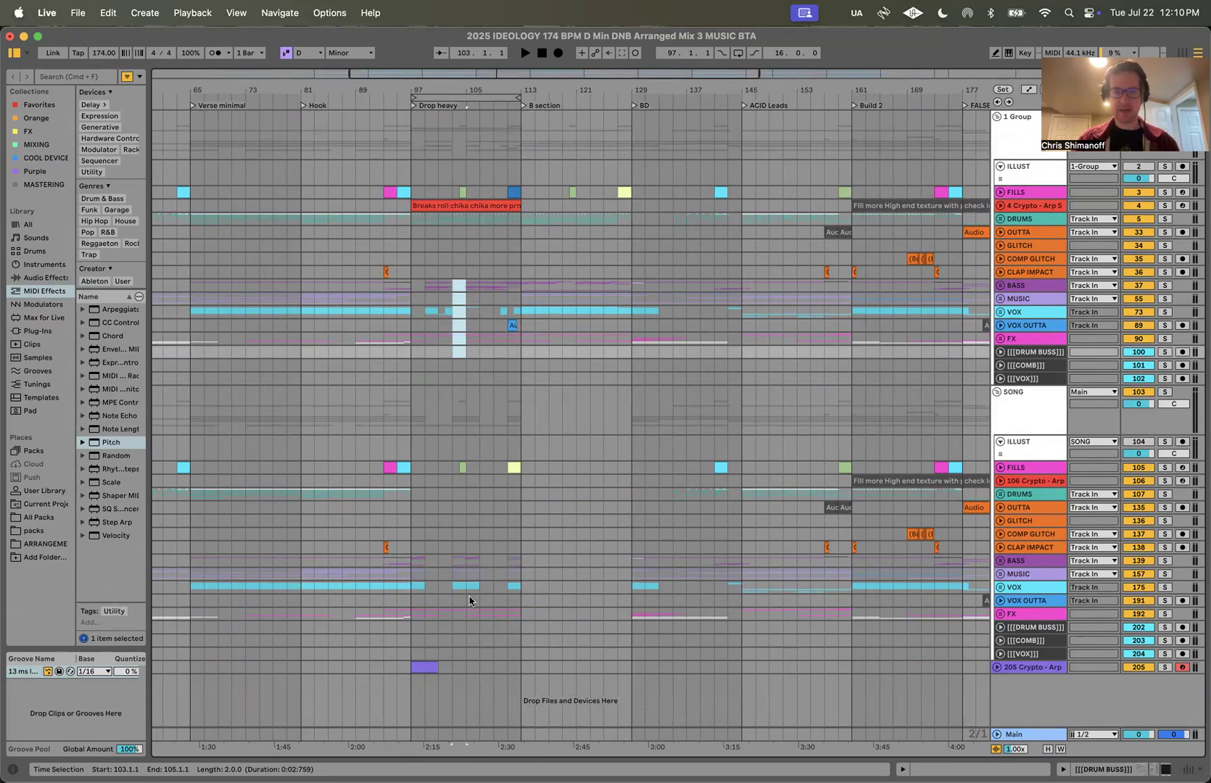
pyautogui.moveTo(466, 268); pyautogui.dragTo(478, 353)
pyautogui.moveTo(508, 282)
pyautogui.mouseDown()
pyautogui.moveTo(520, 346)
pyautogui.moveTo(513, 327)
pyautogui.mouseUp()
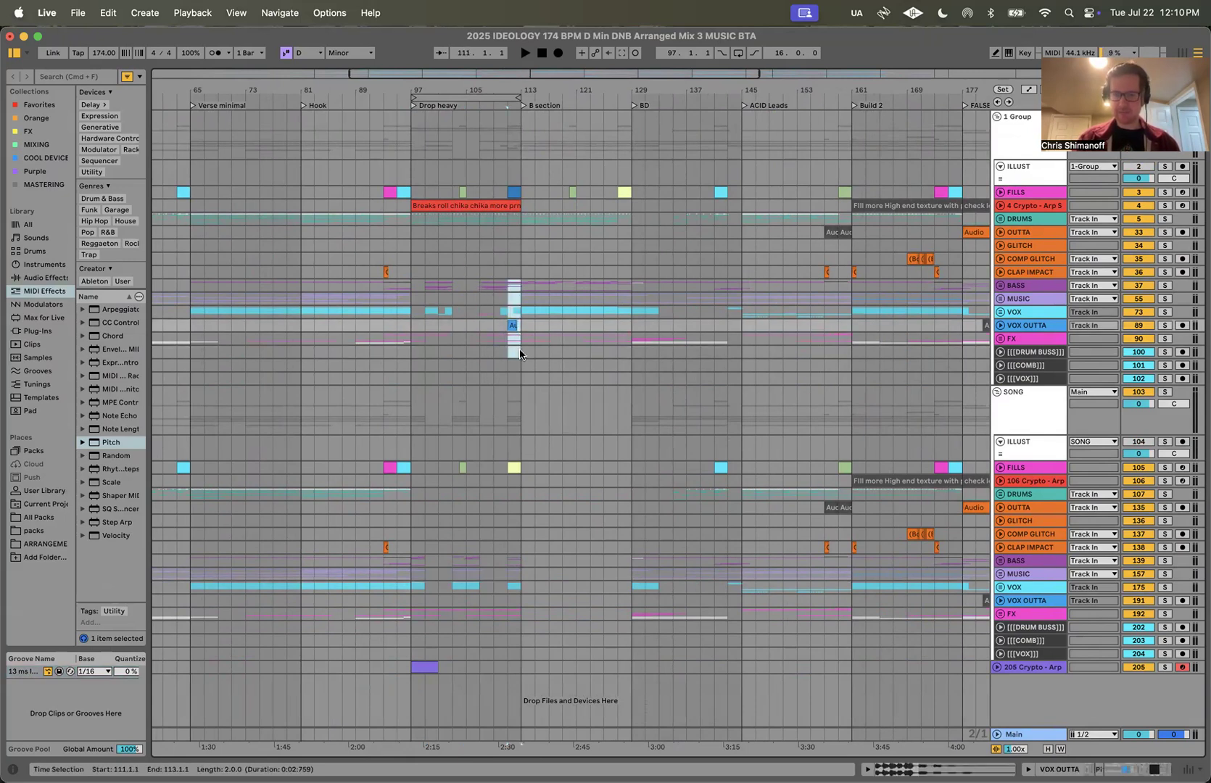
# Compare the alternating parts of the Drop heavy section at bars 97 to 113 in both groups and on the MIDI track
pyautogui.click(511, 500)
pyautogui.moveTo(511, 505); pyautogui.dragTo(521, 630)
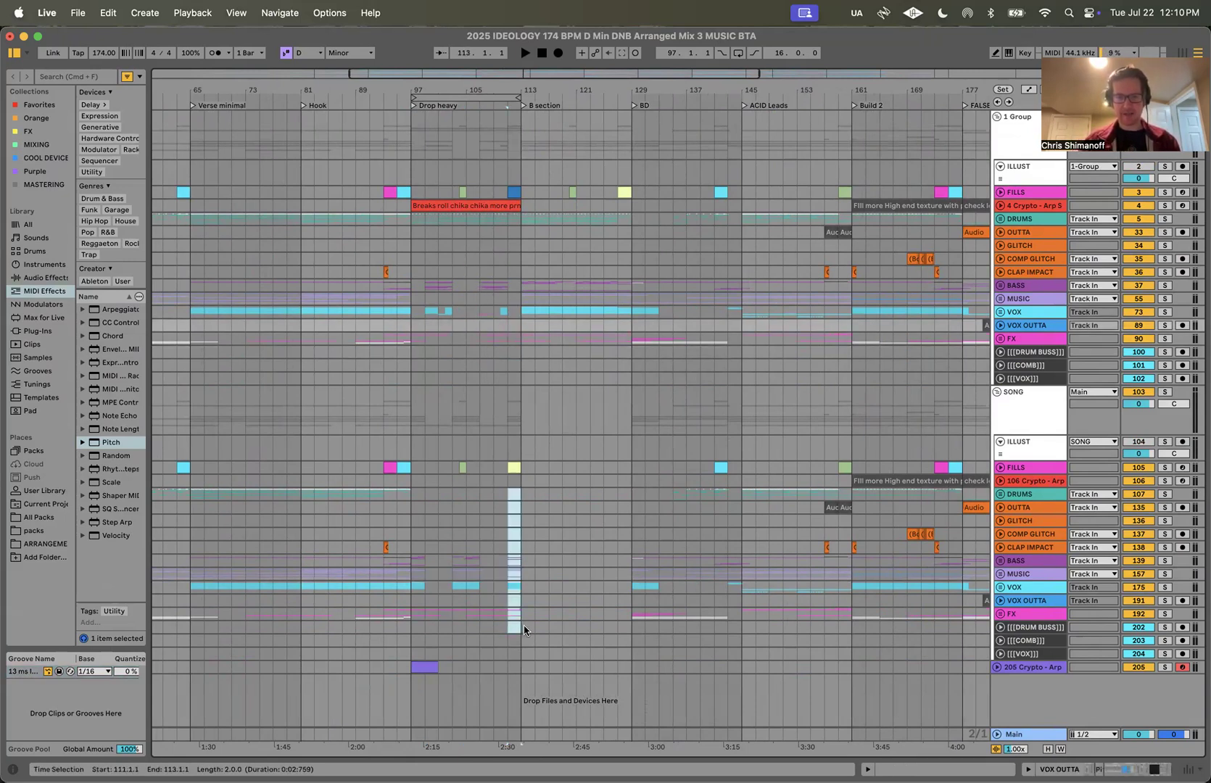
pyautogui.moveTo(408, 173); pyautogui.dragTo(519, 316)
pyautogui.moveTo(411, 440); pyautogui.dragTo(524, 621)
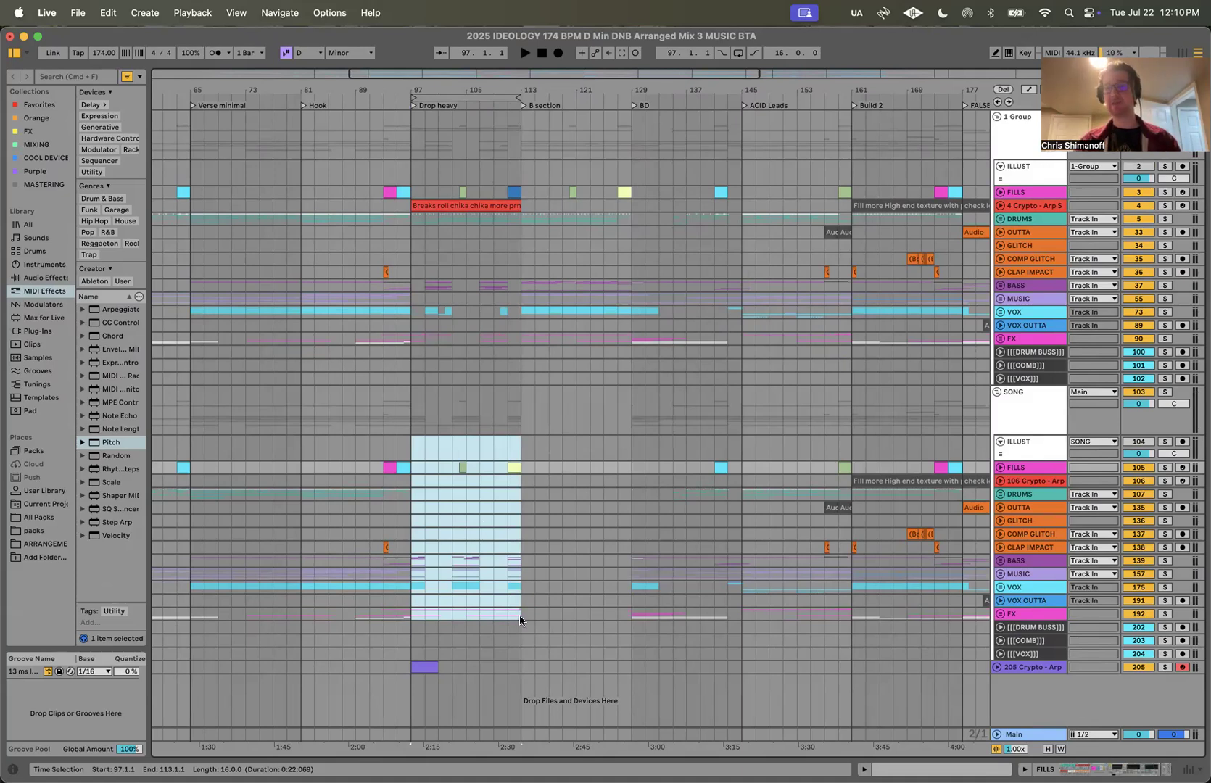
pyautogui.moveTo(407, 233); pyautogui.dragTo(518, 676)
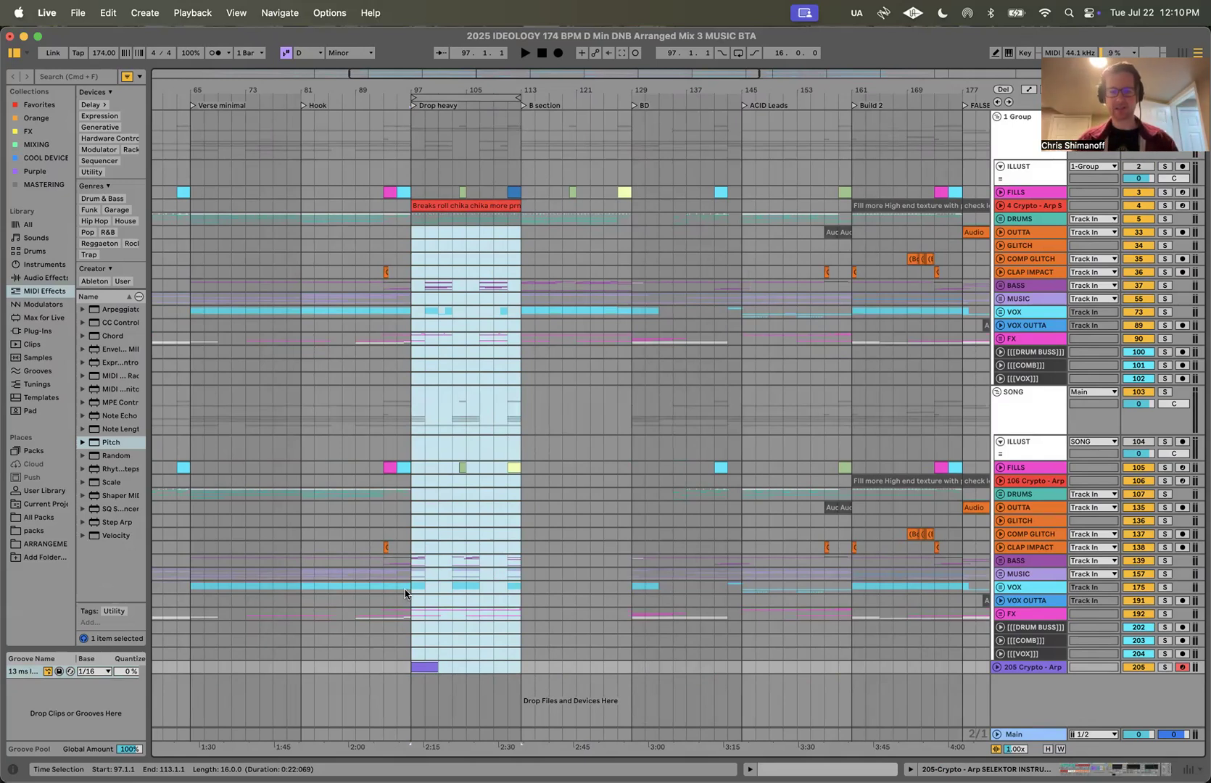
pyautogui.click(423, 665)
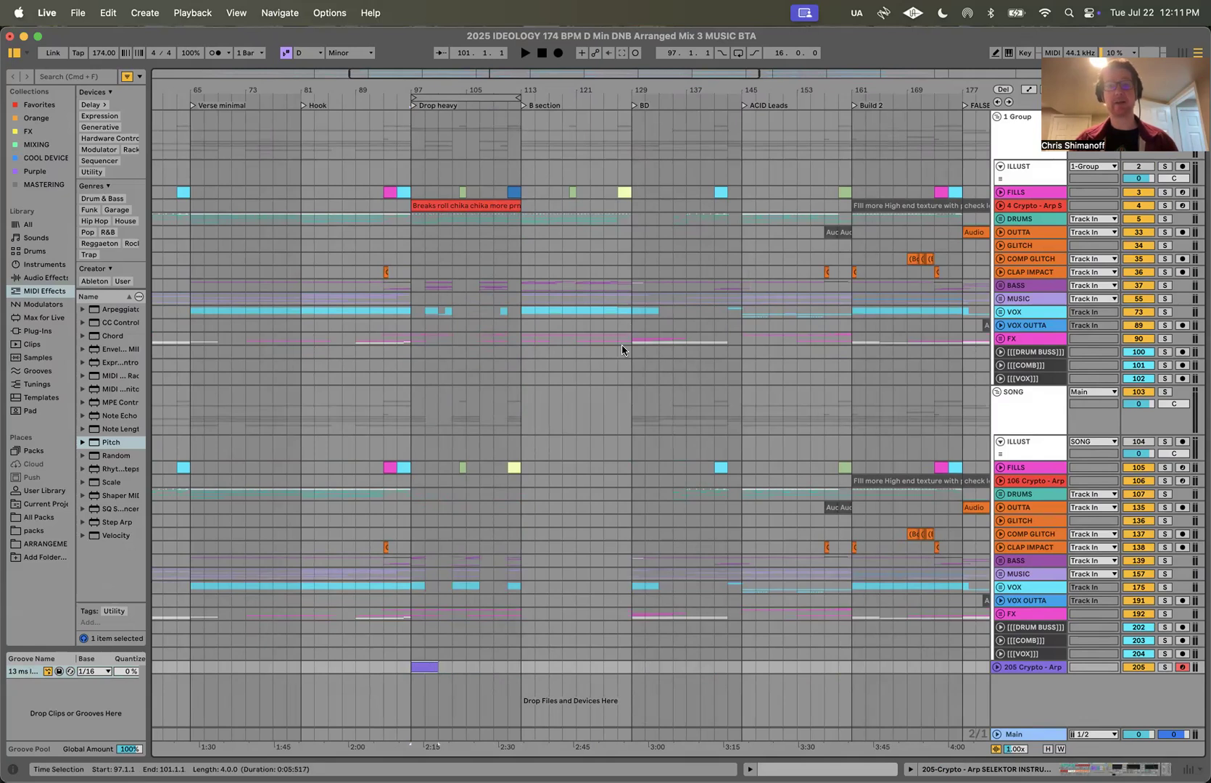